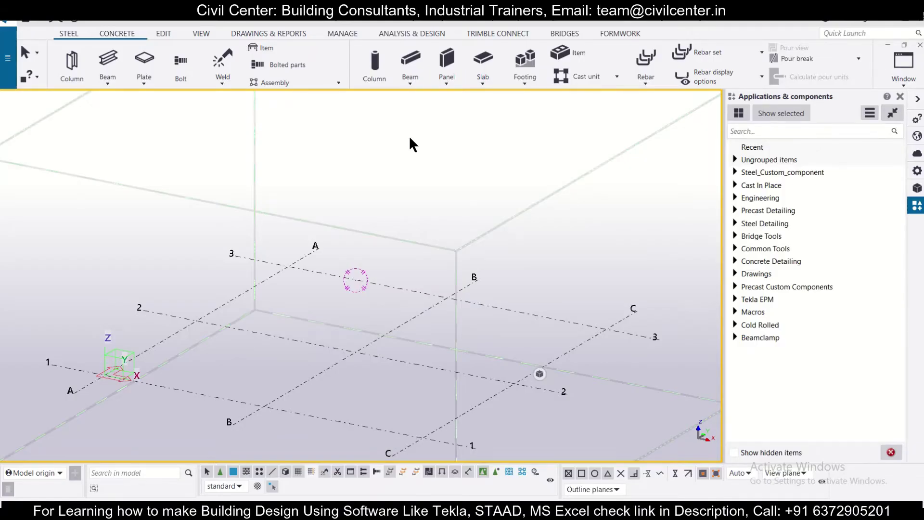
pyautogui.scroll(-3, 409, 139)
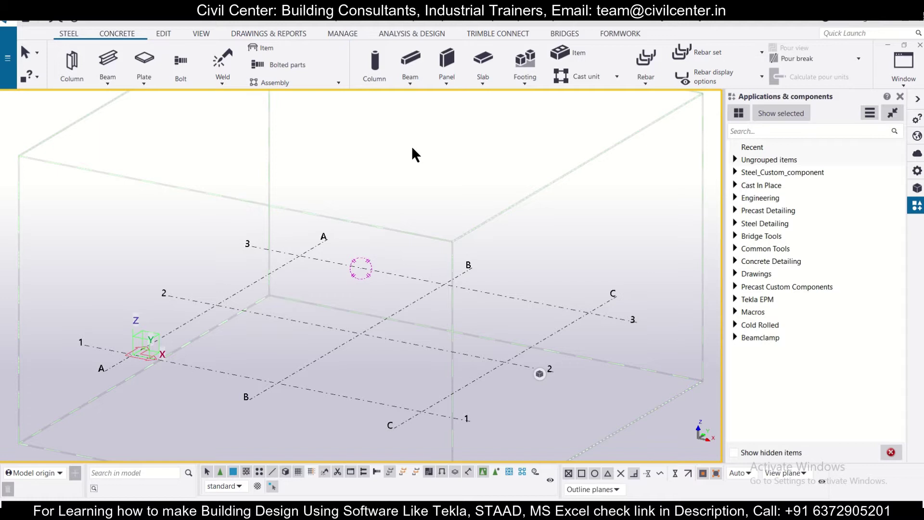
pyautogui.scroll(-2, 411, 149)
pyautogui.scroll(-1, 463, 224)
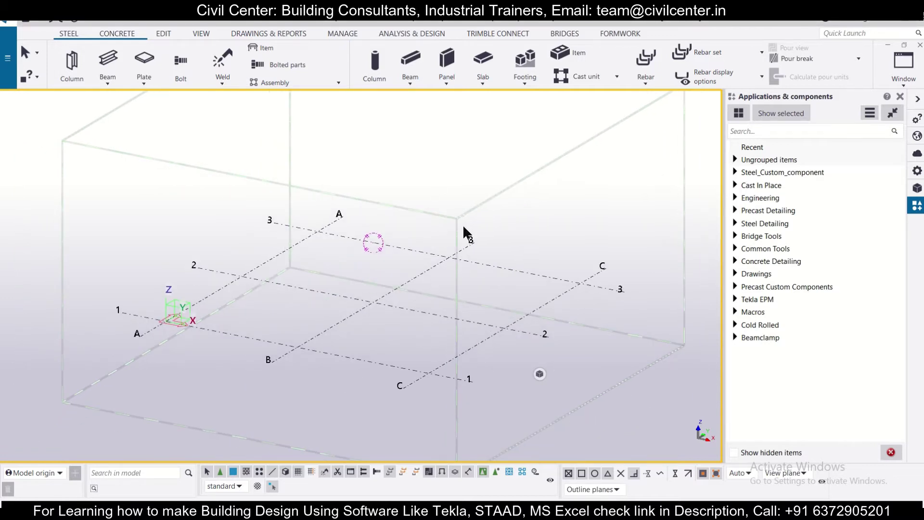
pyautogui.scroll(1, 463, 224)
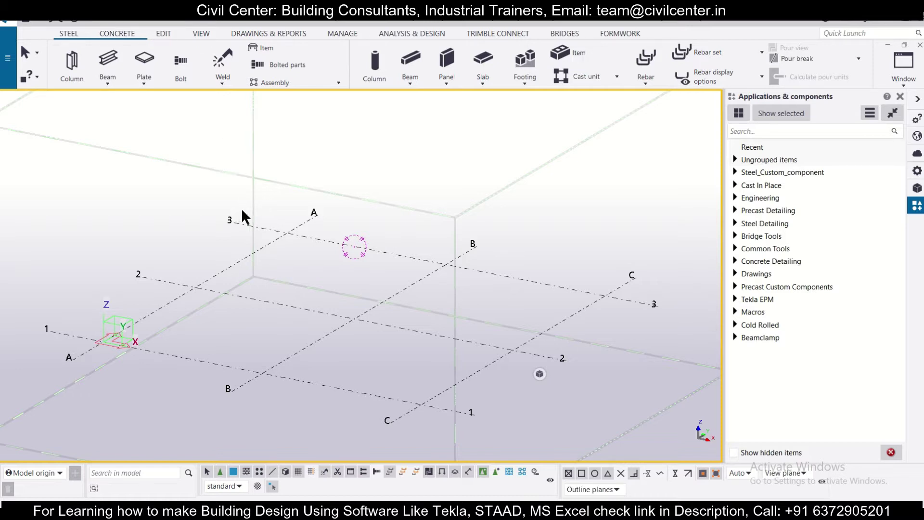
# Step: Open the rectangular grid's properties and set its X coordinates to 0.00 2*3000.00
pyautogui.scroll(-5, 243, 209)
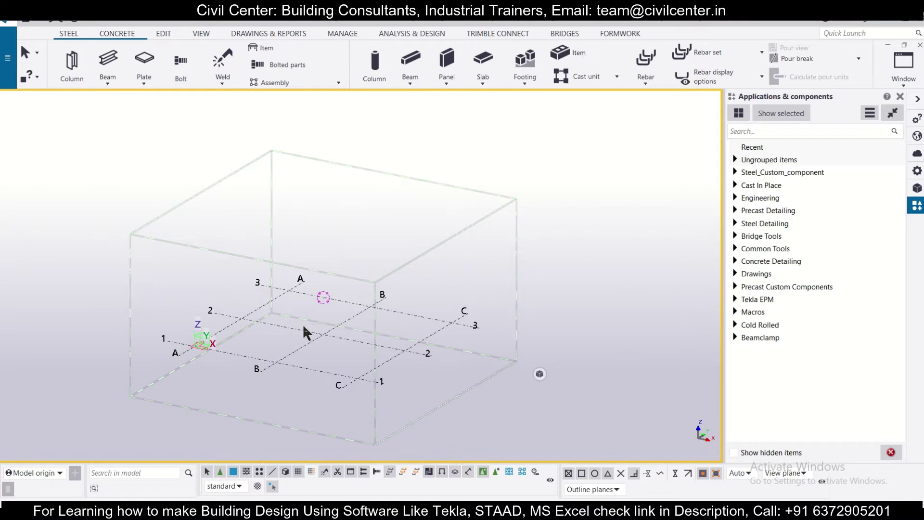
pyautogui.moveTo(291, 340); pyautogui.dragTo(324, 334, button='middle')
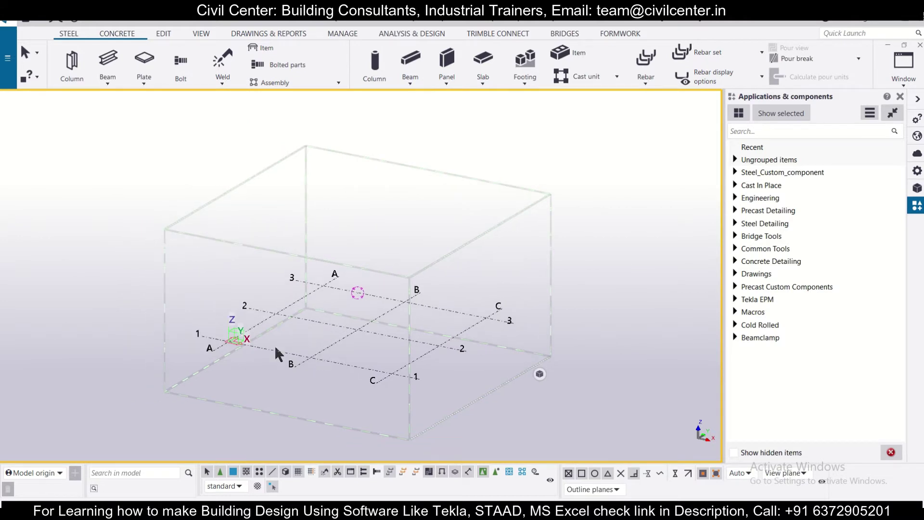
pyautogui.doubleClick(255, 326)
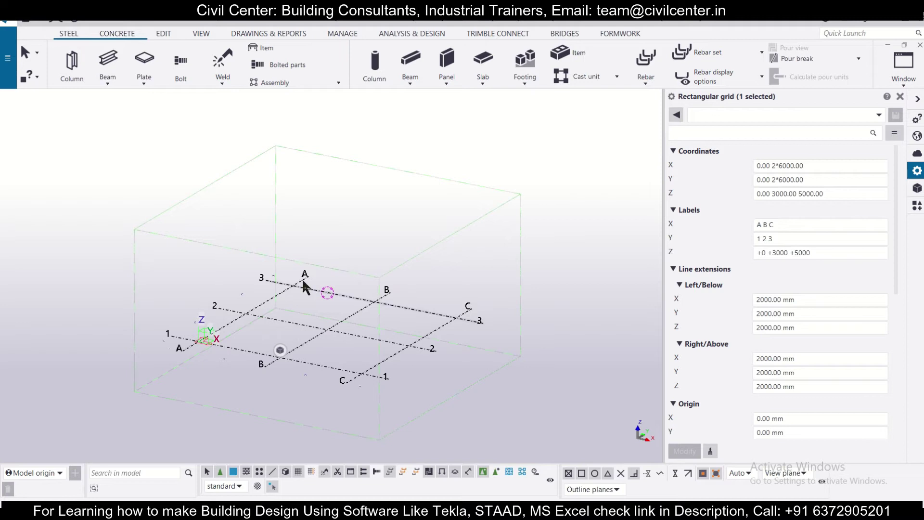
pyautogui.click(783, 166)
pyautogui.moveTo(782, 166); pyautogui.dragTo(787, 166)
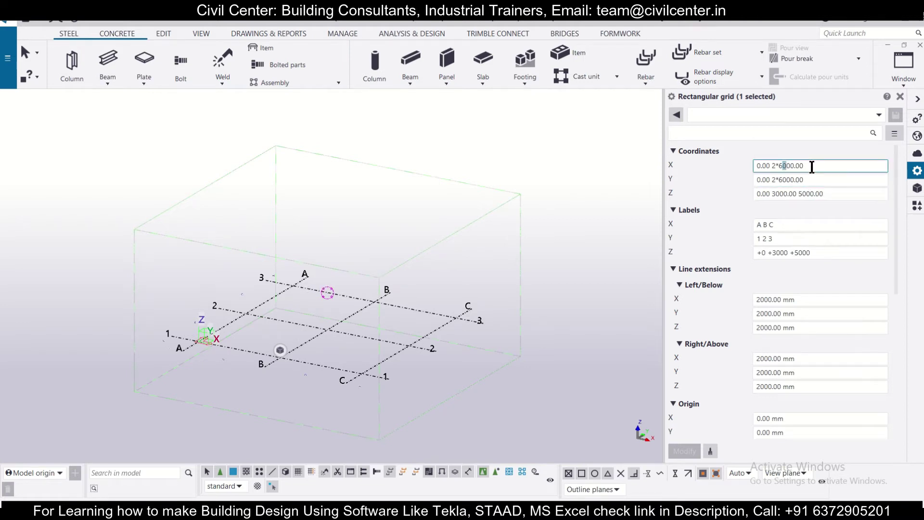
pyautogui.press('Left')
pyautogui.hotkey('shift', 'Left')
pyautogui.write('3')
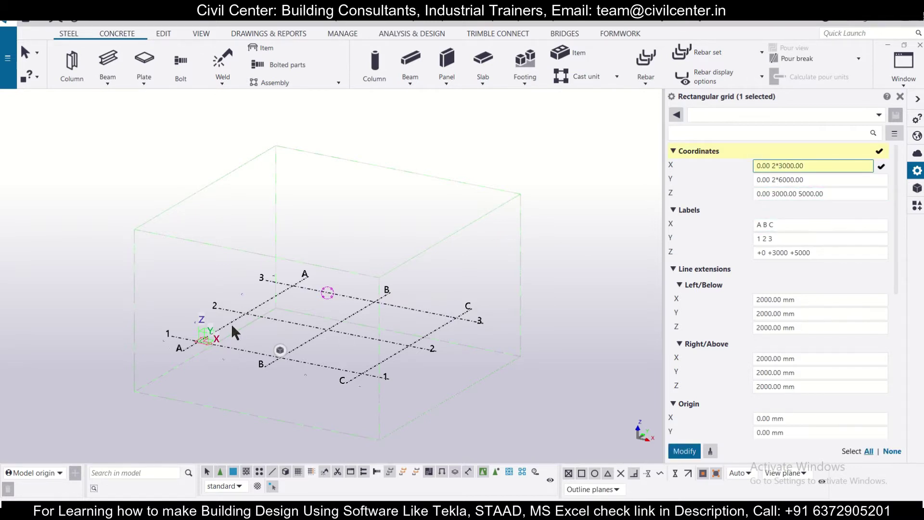
pyautogui.click(306, 359)
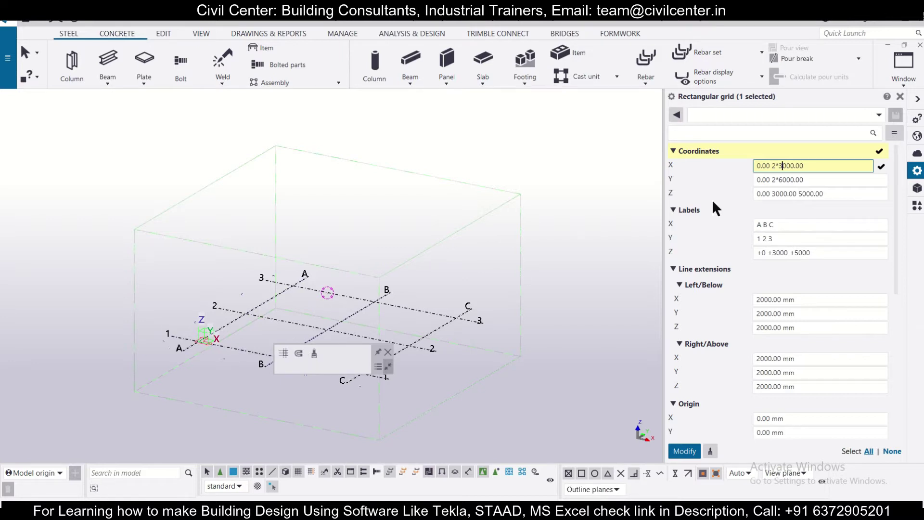
# Step: Set the grid's Y coordinates to 0.00 4*6000.00 and its Z coordinates to 0.00 3000.00 4000.00
pyautogui.click(777, 182)
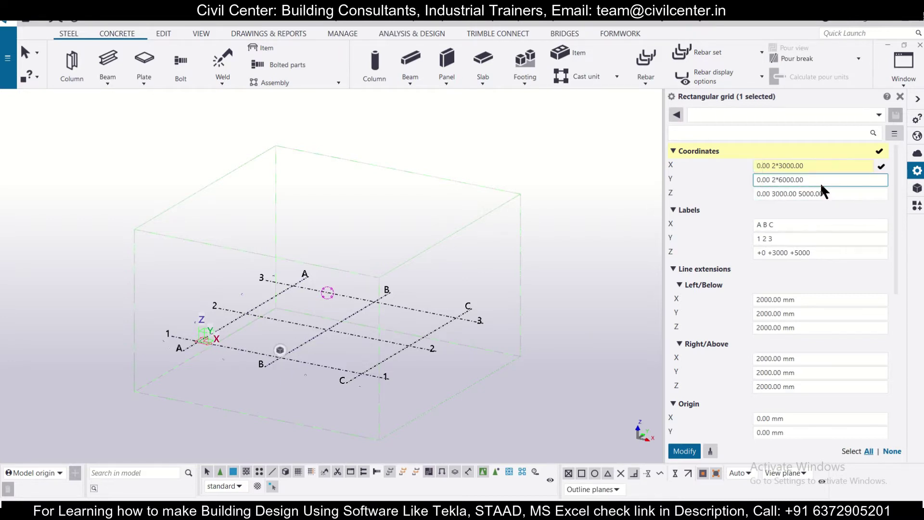
pyautogui.hotkey('shift', 'Left')
pyautogui.write('4')
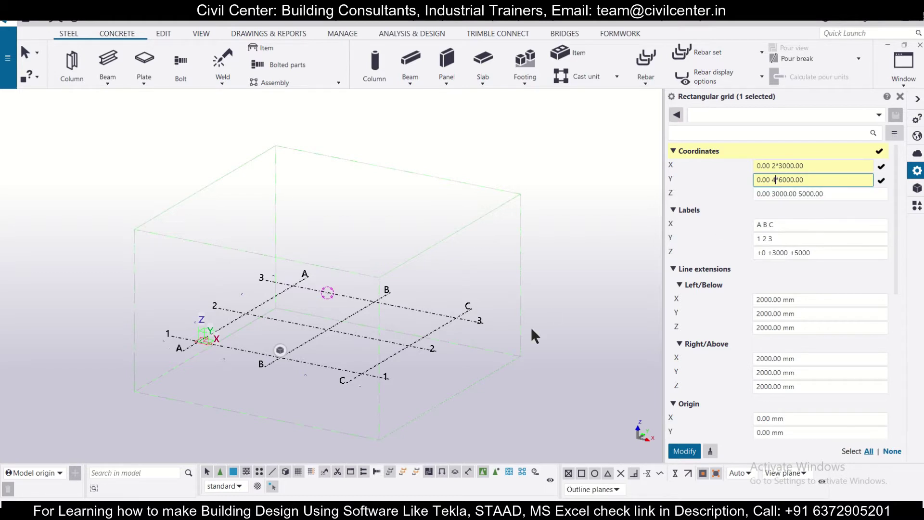
pyautogui.click(793, 193)
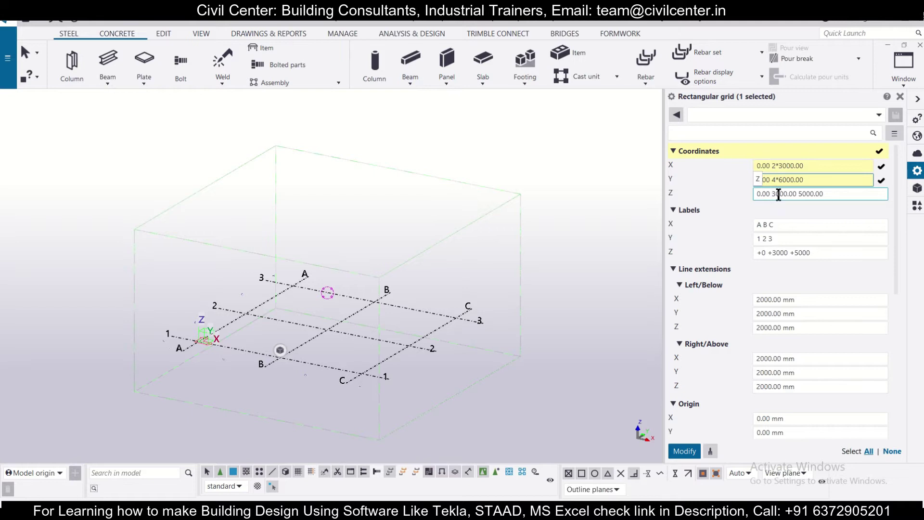
pyautogui.click(808, 195)
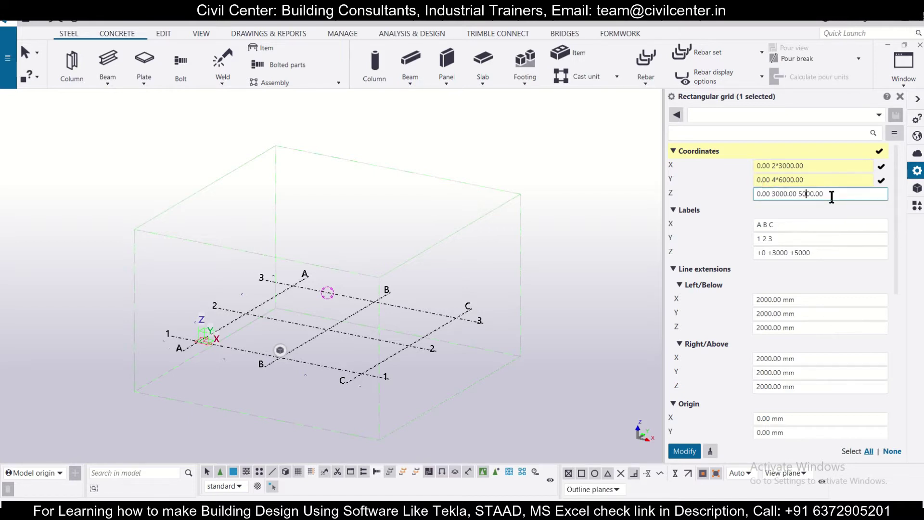
pyautogui.hotkey('shift', 'Left')
pyautogui.hotkey('shift', 'Left')
pyautogui.write('4')
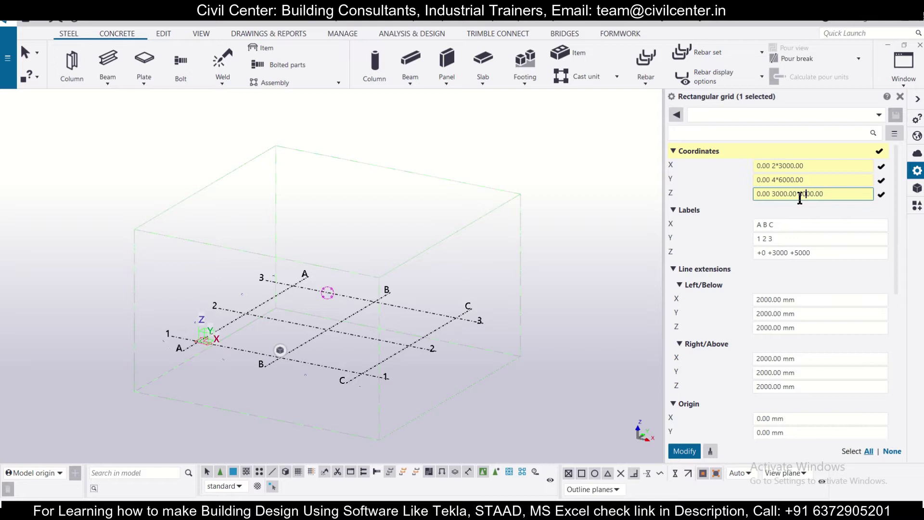
# Step: Set the grid's Y labels to 1 2 3 4 5 and Z labels to +0 +3000 +4000, and apply the grid changes
pyautogui.click(778, 235)
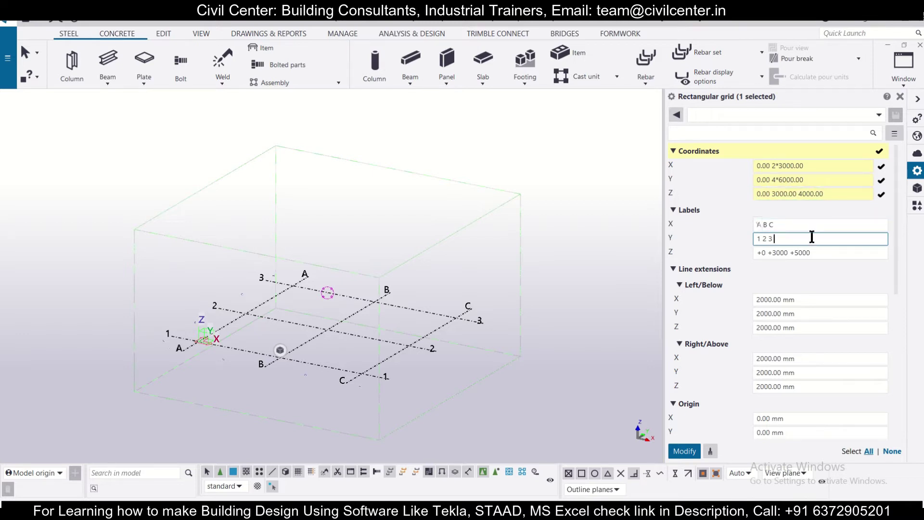
pyautogui.write('4 5')
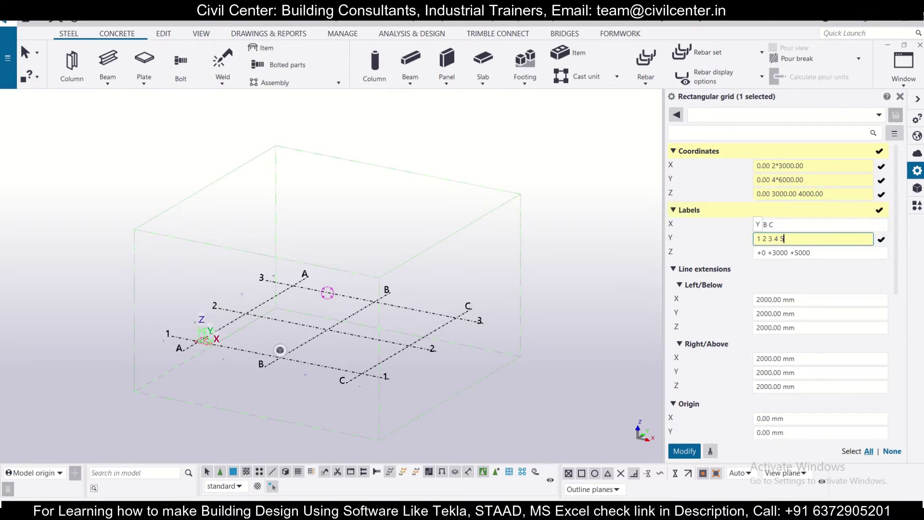
pyautogui.click(816, 254)
pyautogui.press('Left')
pyautogui.press('Left')
pyautogui.hotkey('shift', 'Left')
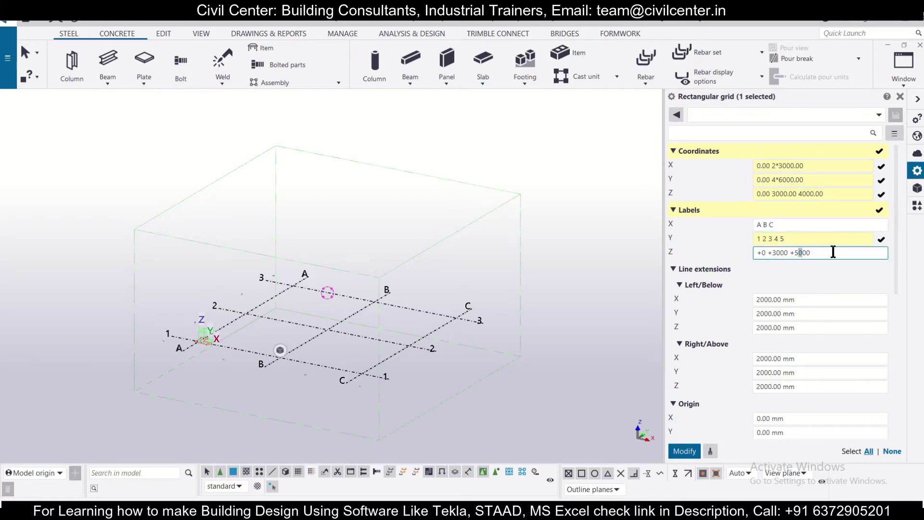
pyautogui.press('Left')
pyautogui.hotkey('shift', 'Left')
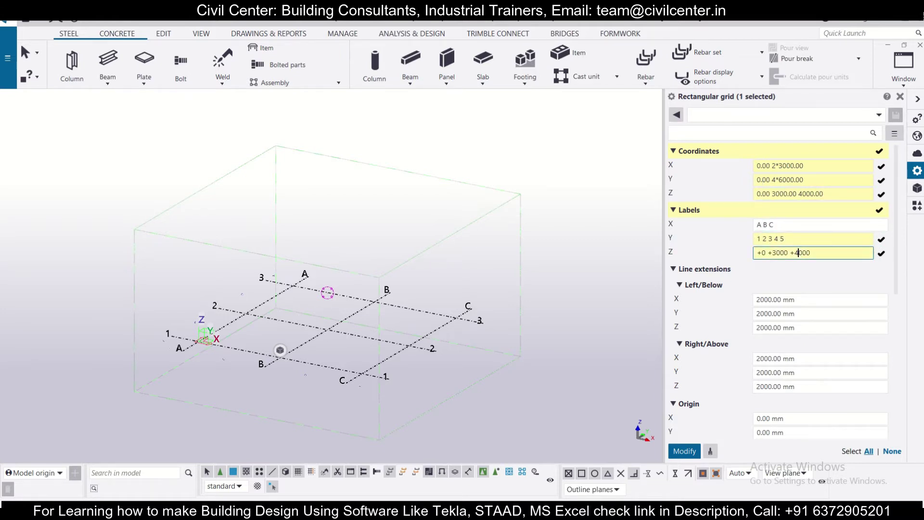
pyautogui.write('4')
pyautogui.click(680, 452)
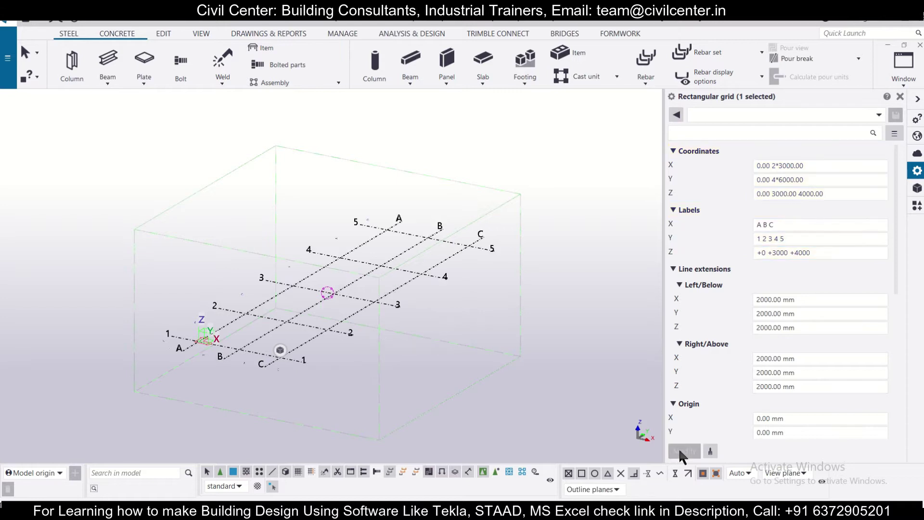
# Step: Create plan and elevation views along all lines of the rectangular grid with the standard settings
pyautogui.scroll(2, 243, 335)
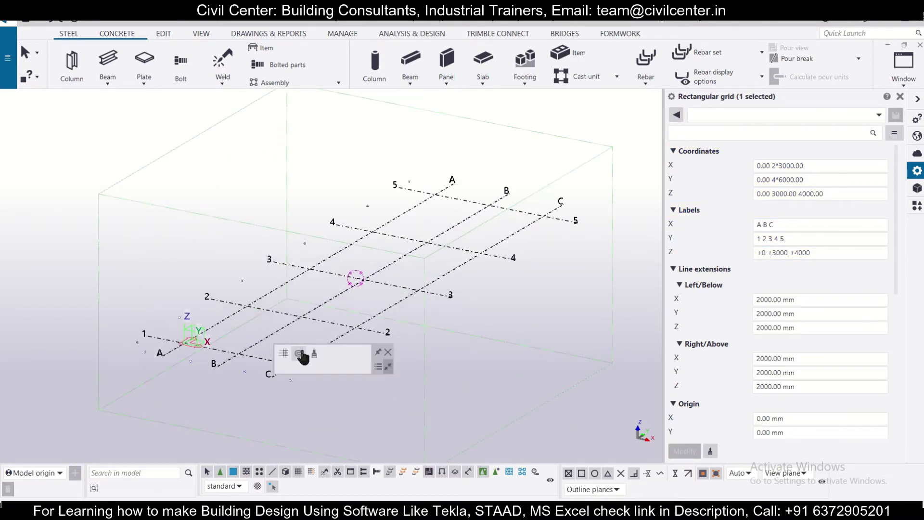
pyautogui.click(366, 319)
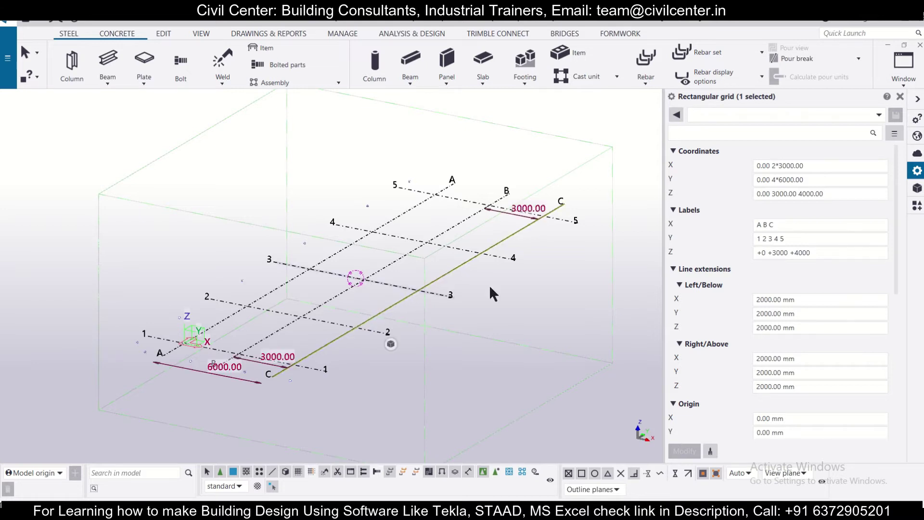
pyautogui.rightClick(433, 279)
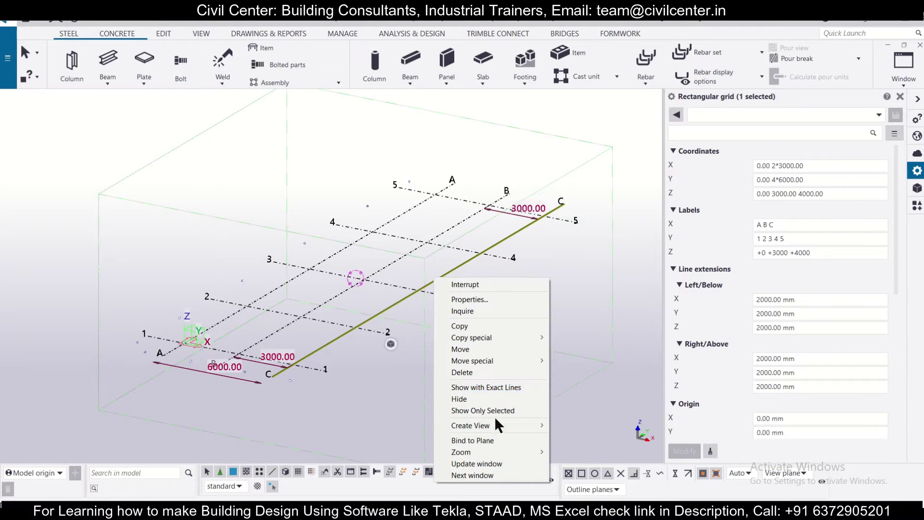
pyautogui.moveTo(496, 425)
pyautogui.click(573, 438)
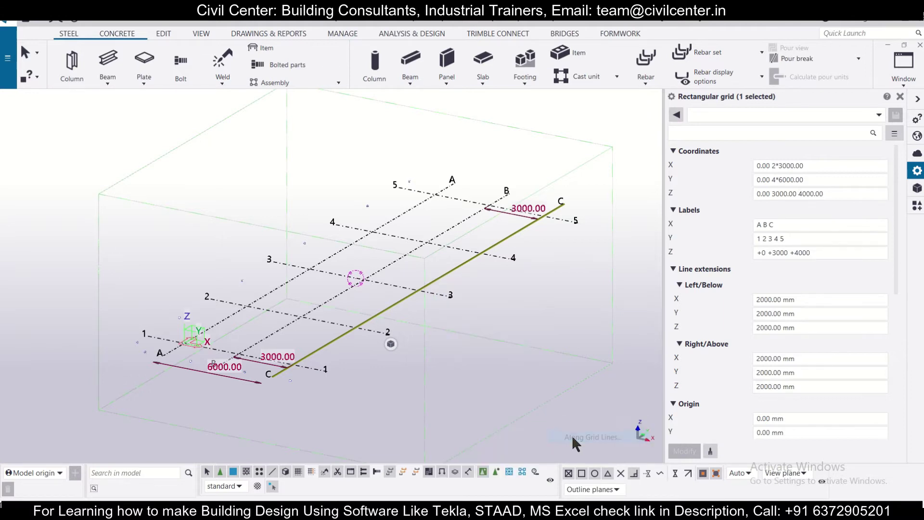
pyautogui.click(120, 329)
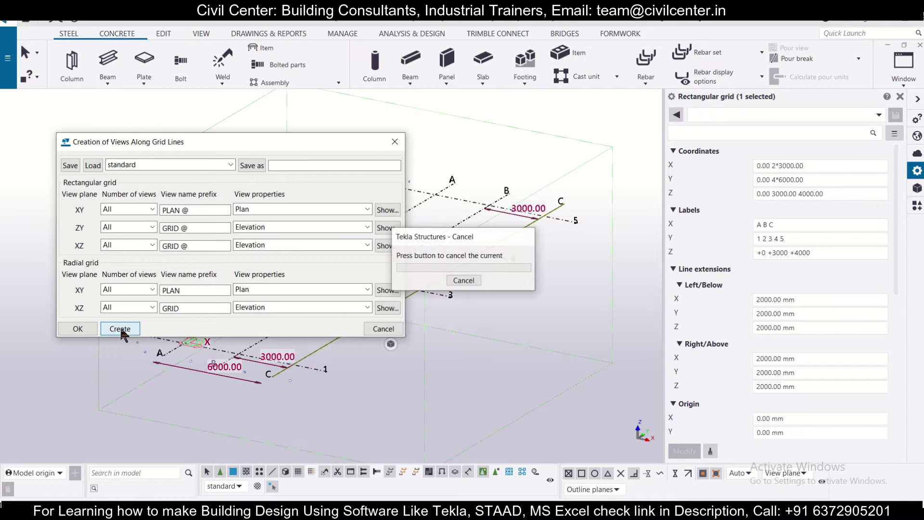
pyautogui.click(384, 329)
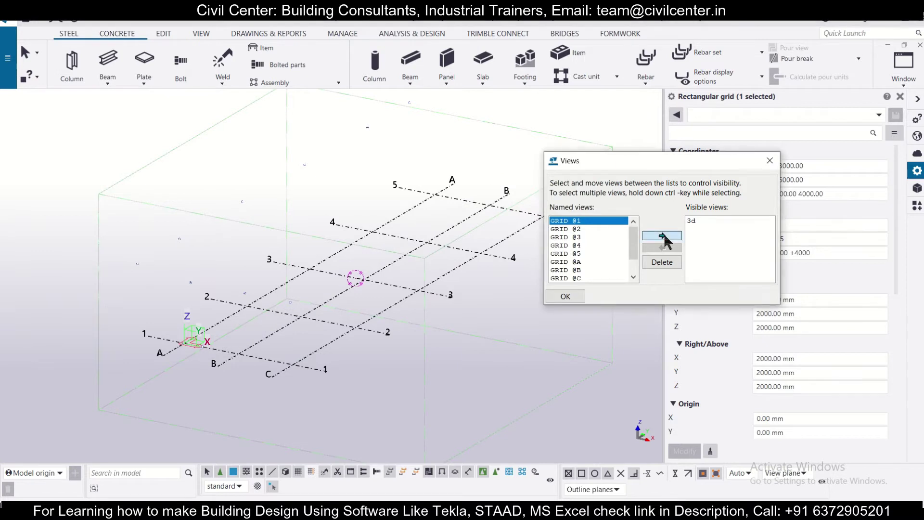
# Step: Make the GRID @1 view visible and tile it vertically beside the 3d view
pyautogui.click(663, 236)
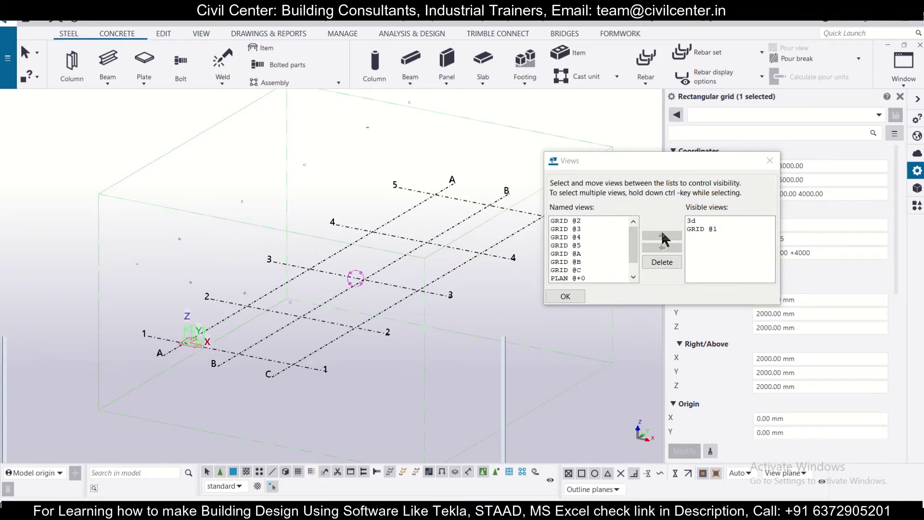
pyautogui.click(662, 235)
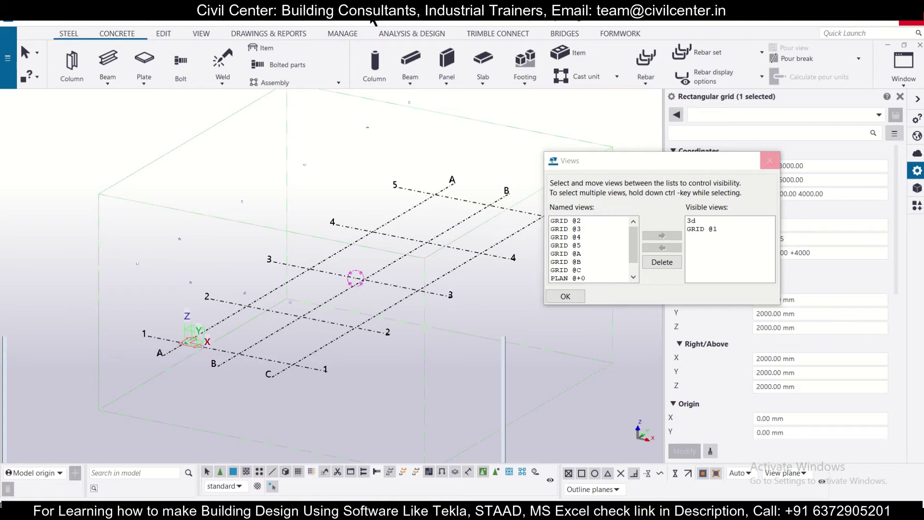
pyautogui.moveTo(386, 41)
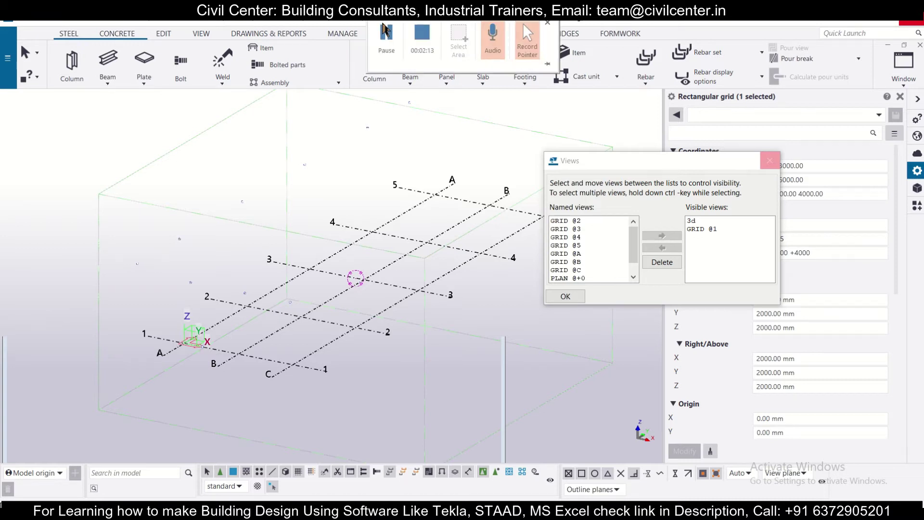
pyautogui.click(770, 160)
pyautogui.click(903, 68)
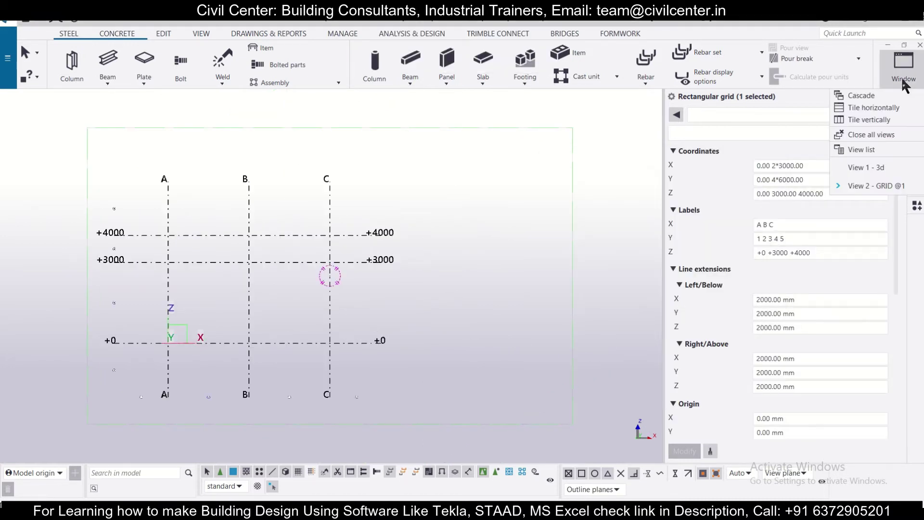
pyautogui.click(883, 121)
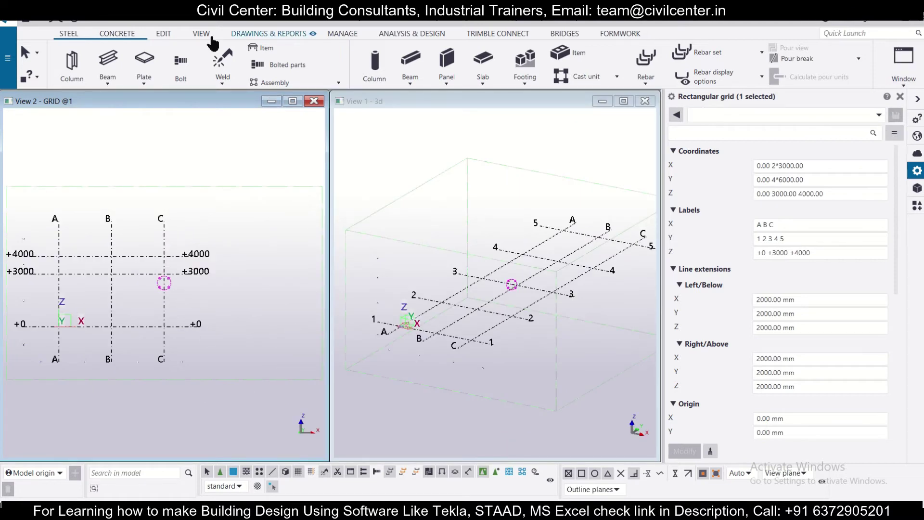
# Step: Start the steel Column command and confirm IS2062 as the column material
pyautogui.click(73, 68)
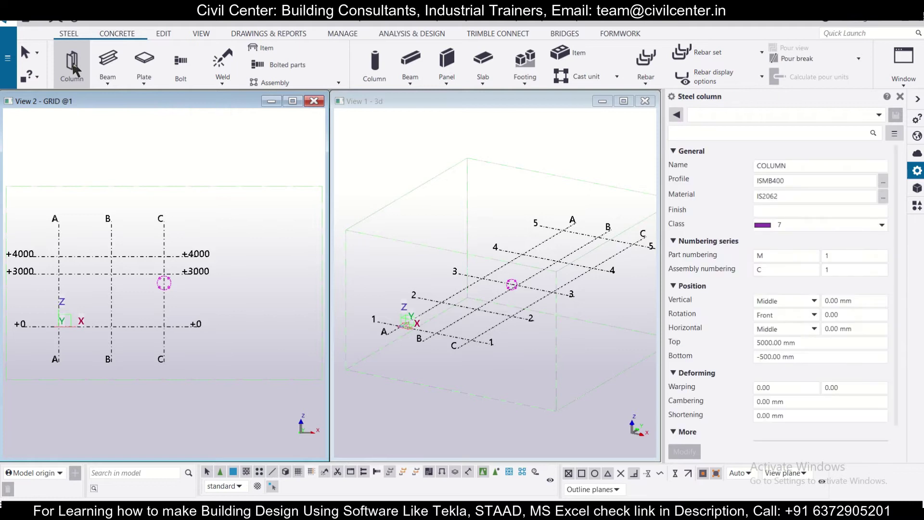
pyautogui.click(883, 196)
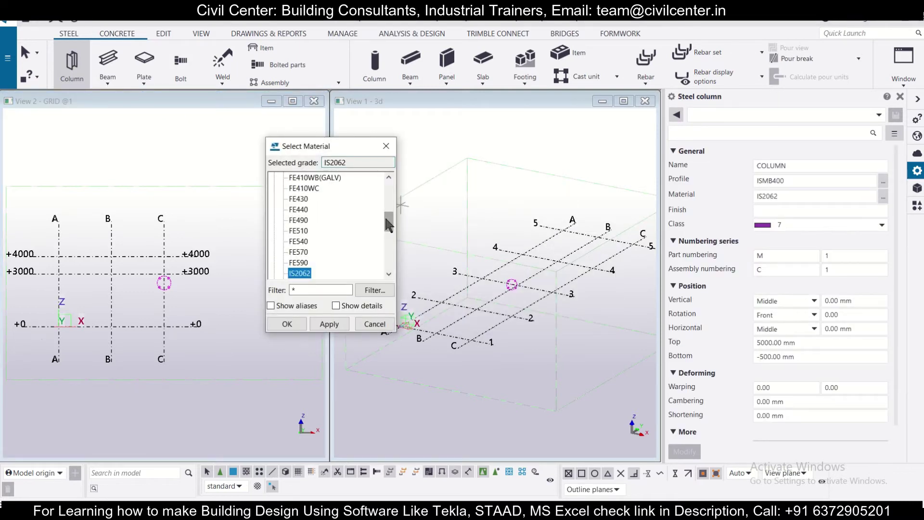
pyautogui.moveTo(385, 217)
pyautogui.mouseDown()
pyautogui.moveTo(379, 193)
pyautogui.moveTo(373, 256)
pyautogui.moveTo(376, 229)
pyautogui.mouseUp()
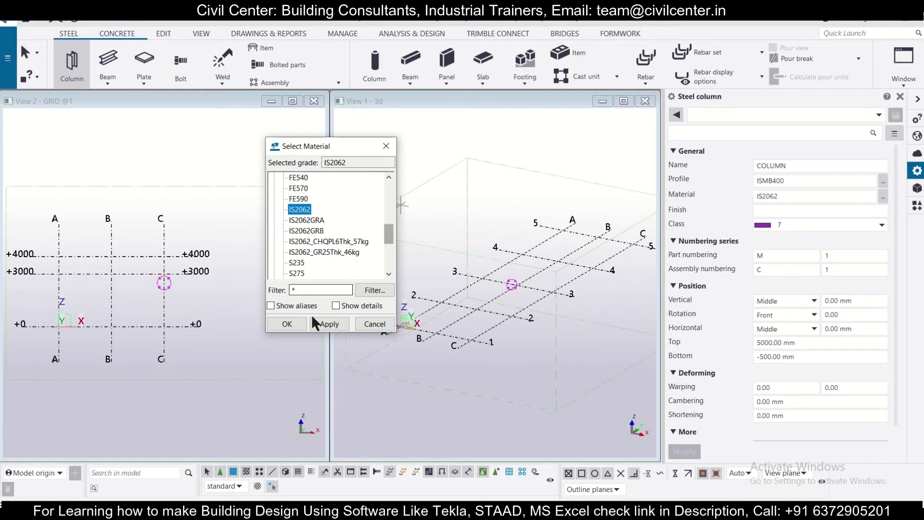
pyautogui.click(296, 325)
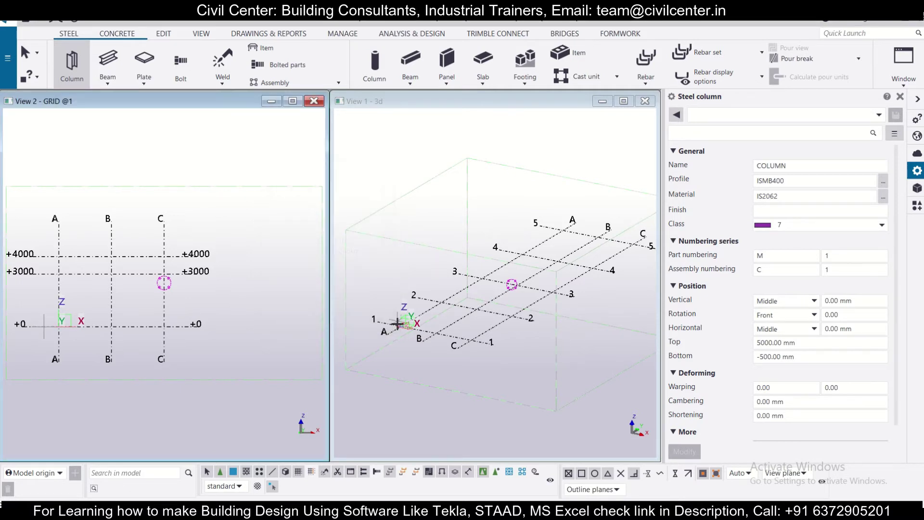
# Step: Set the bottom level of the steel column to 0 mm
pyautogui.click(762, 356)
pyautogui.press('Right')
pyautogui.press('Right')
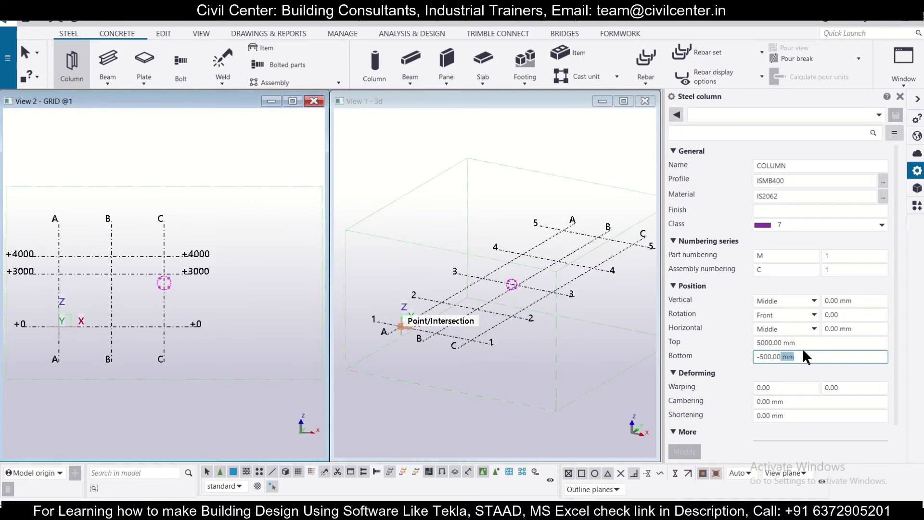
pyautogui.hotkey('shift', 'Home')
pyautogui.write('0')
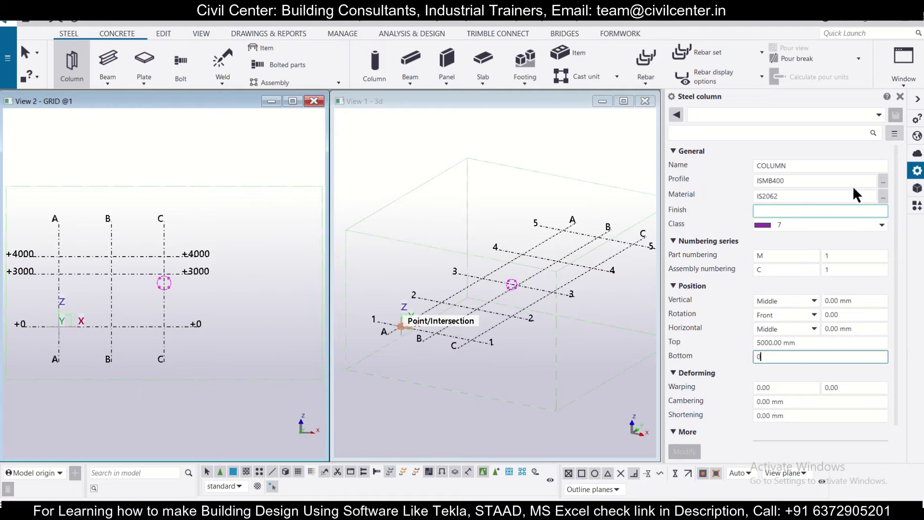
# Step: Choose the rectangular hollow section TERHS50X25X2.6 from the profile catalog as the column profile
pyautogui.click(883, 181)
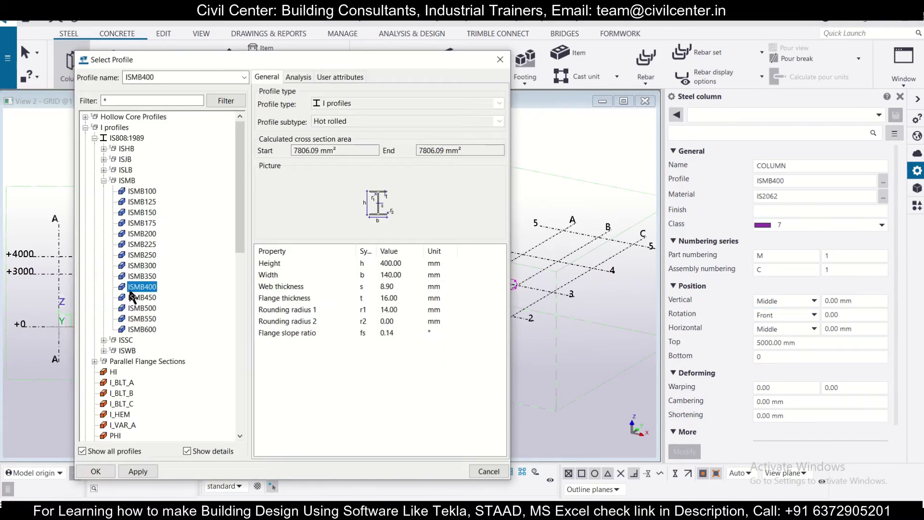
pyautogui.scroll(-8, 129, 322)
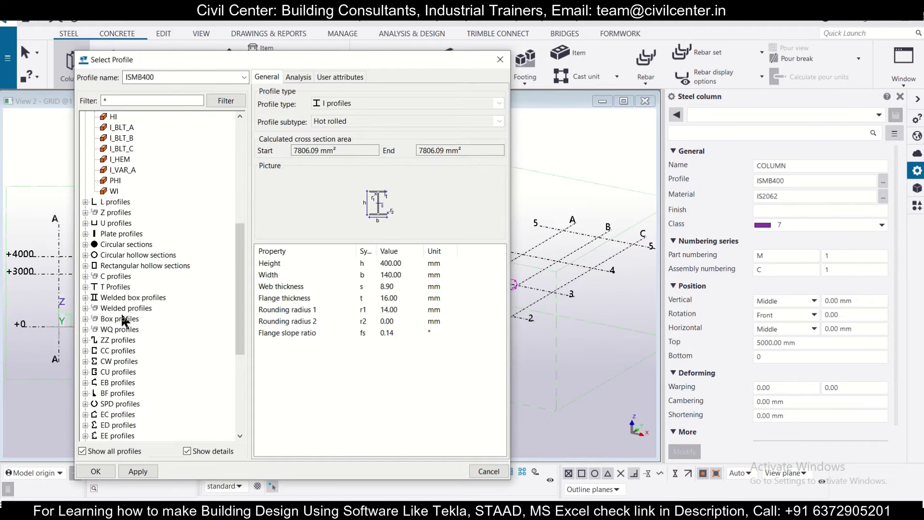
pyautogui.click(85, 265)
pyautogui.click(134, 267)
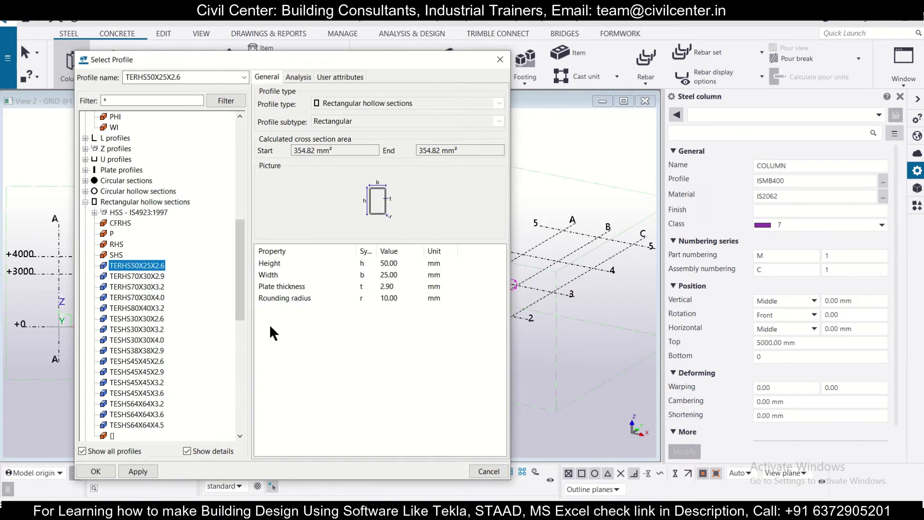
pyautogui.click(132, 471)
pyautogui.click(96, 471)
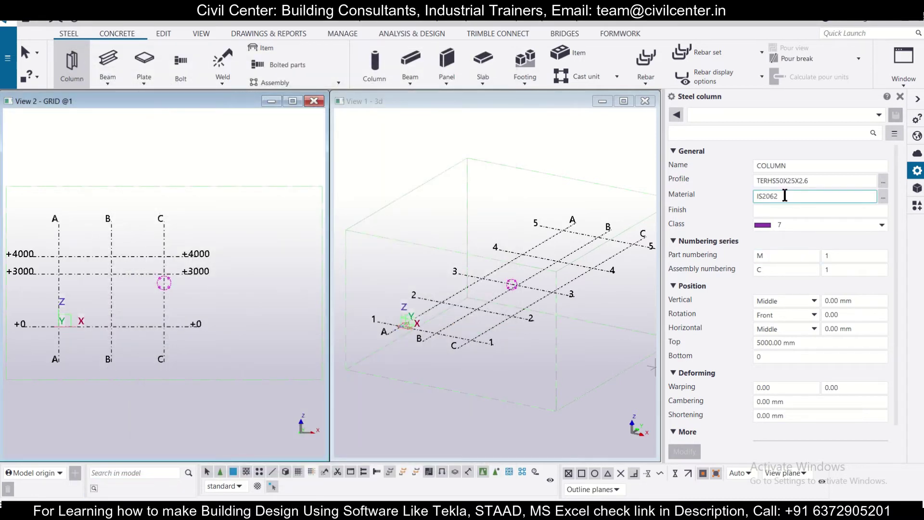
# Step: Place a steel column at grid intersection A/1 in the 3d view, check its top end up close and end the command
pyautogui.scroll(3, 400, 322)
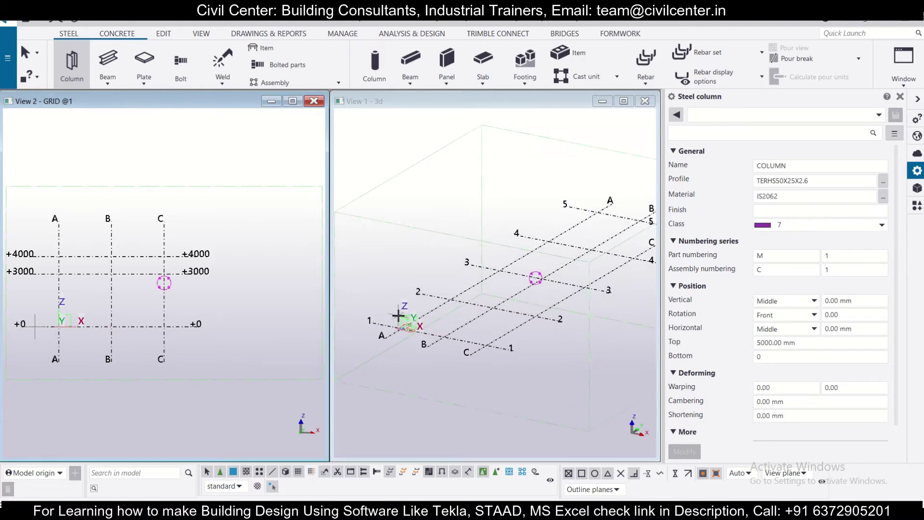
pyautogui.click(402, 331)
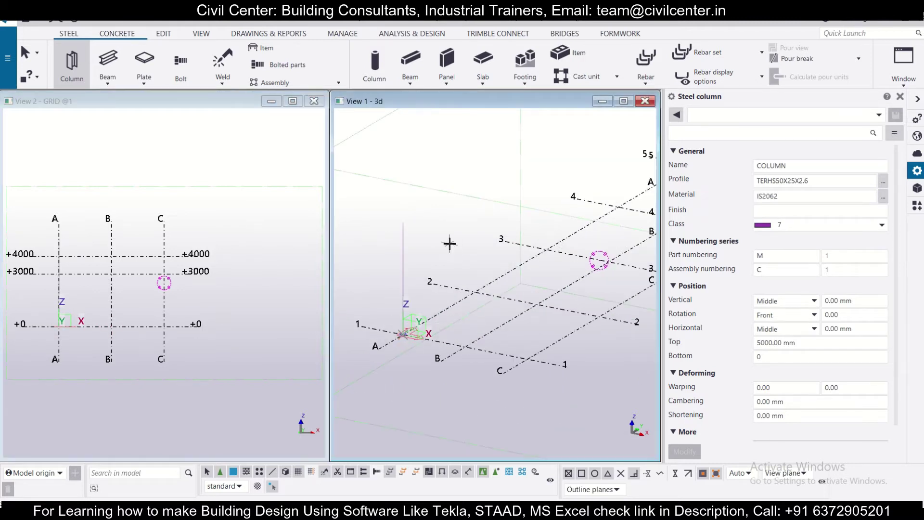
pyautogui.scroll(5, 412, 241)
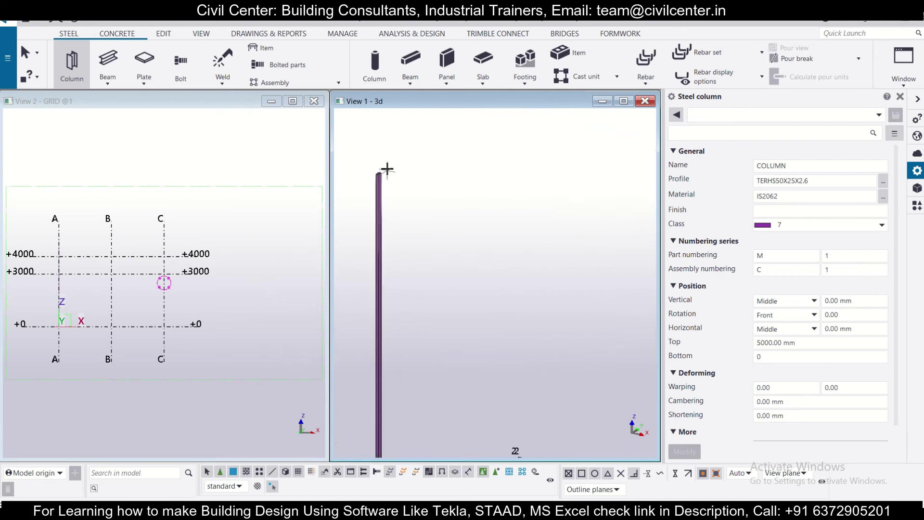
pyautogui.hotkey('ctrl', 'p')
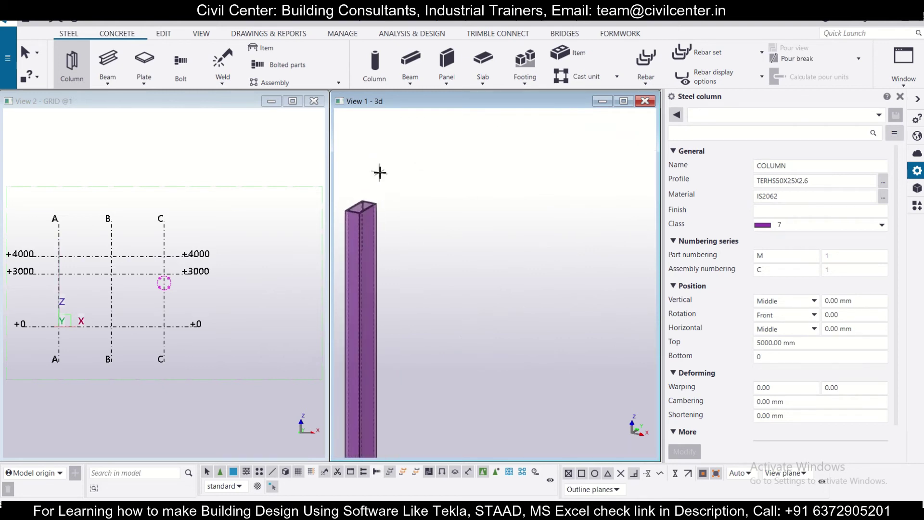
pyautogui.press('Escape')
# Step: Modify the placed column at A/1 to use the rectangular hollow profile CFRHS150*5
pyautogui.click(379, 232)
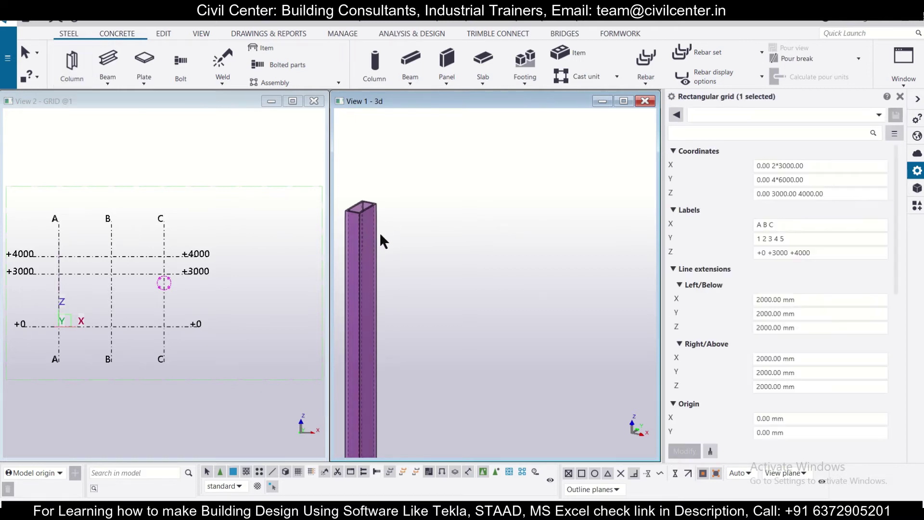
pyautogui.click(369, 238)
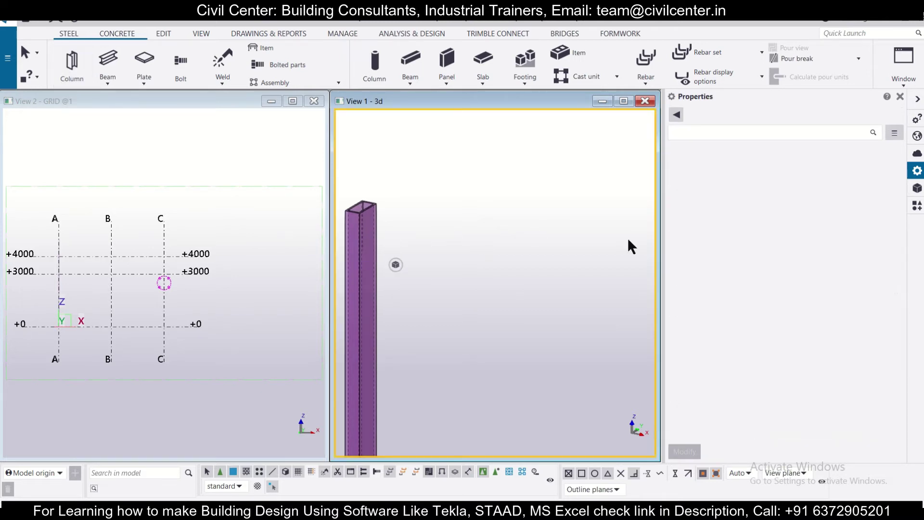
pyautogui.click(373, 242)
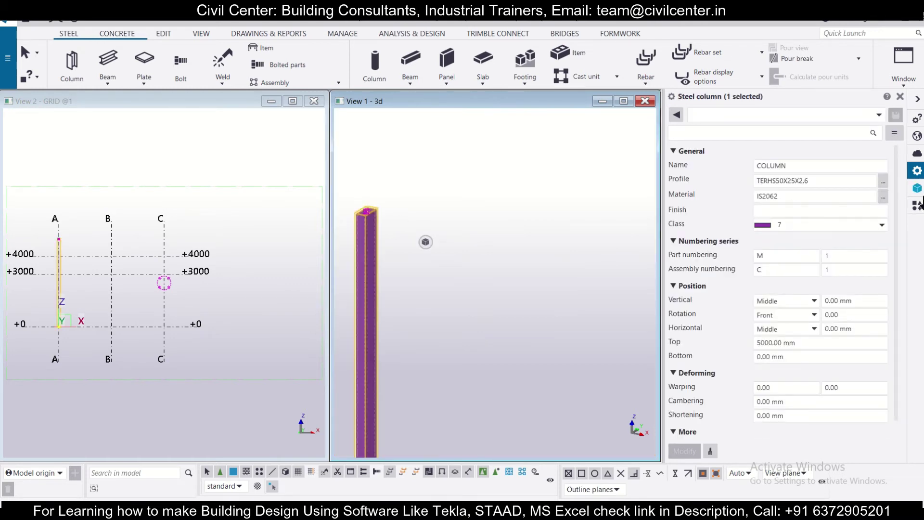
pyautogui.click(884, 185)
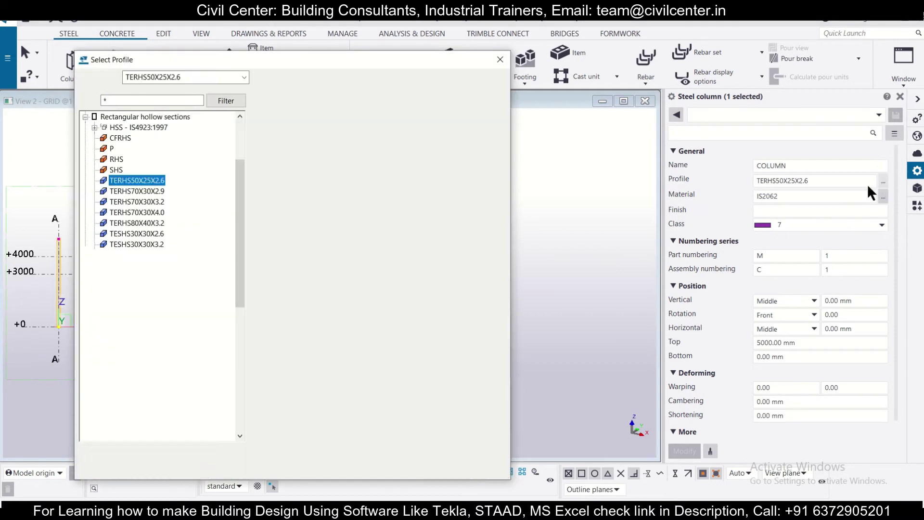
pyautogui.click(120, 139)
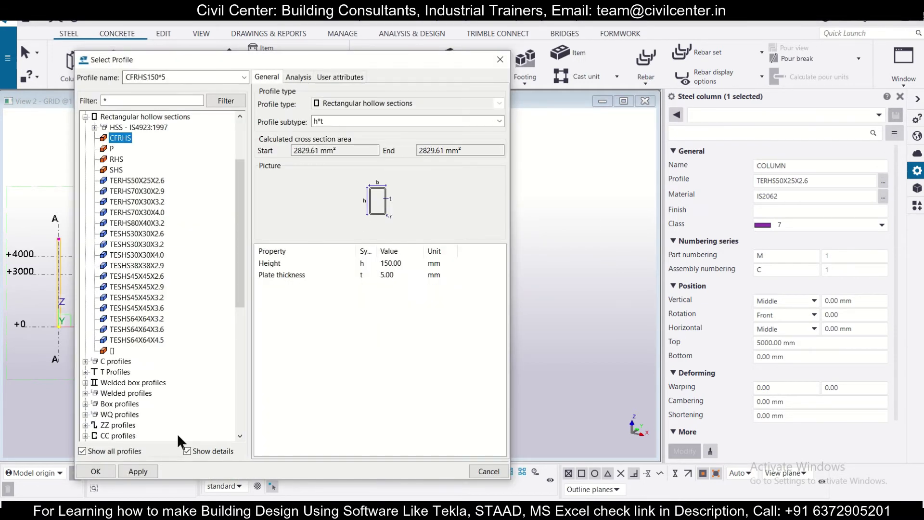
pyautogui.click(138, 471)
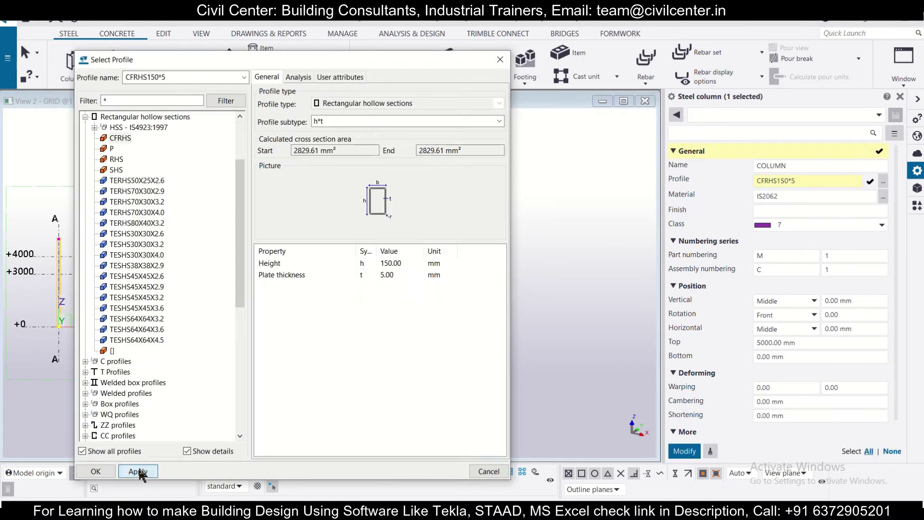
pyautogui.click(95, 472)
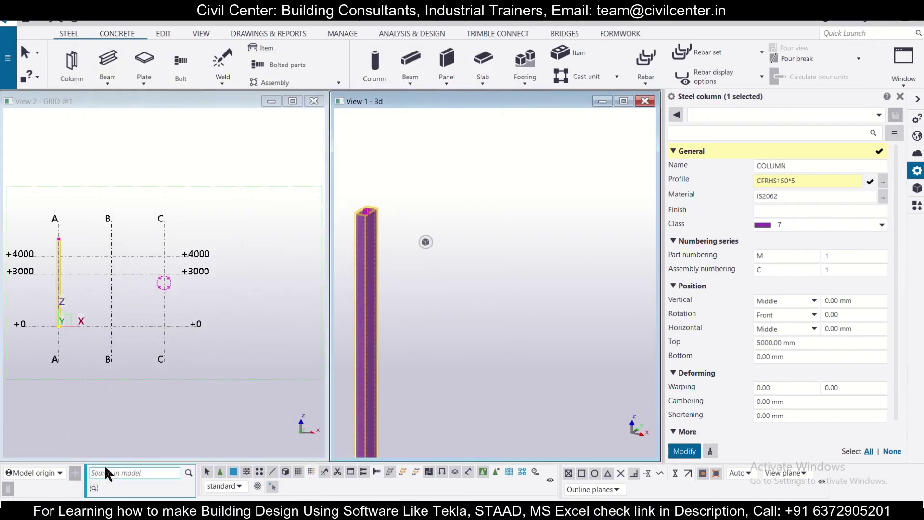
pyautogui.click(684, 451)
# Step: Set the top level of the column at A/1 to 3000 mm and apply the modification
pyautogui.scroll(-5, 461, 308)
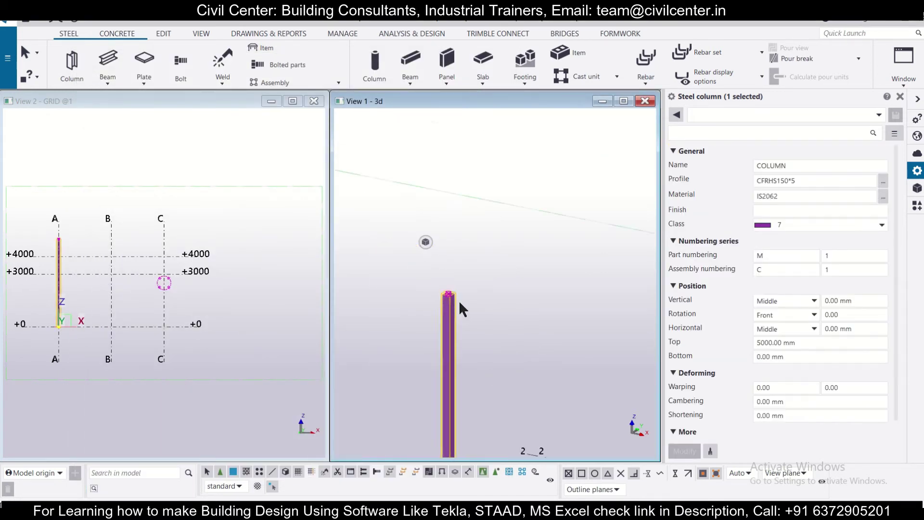
pyautogui.scroll(-1, 461, 266)
pyautogui.scroll(1, 34, 273)
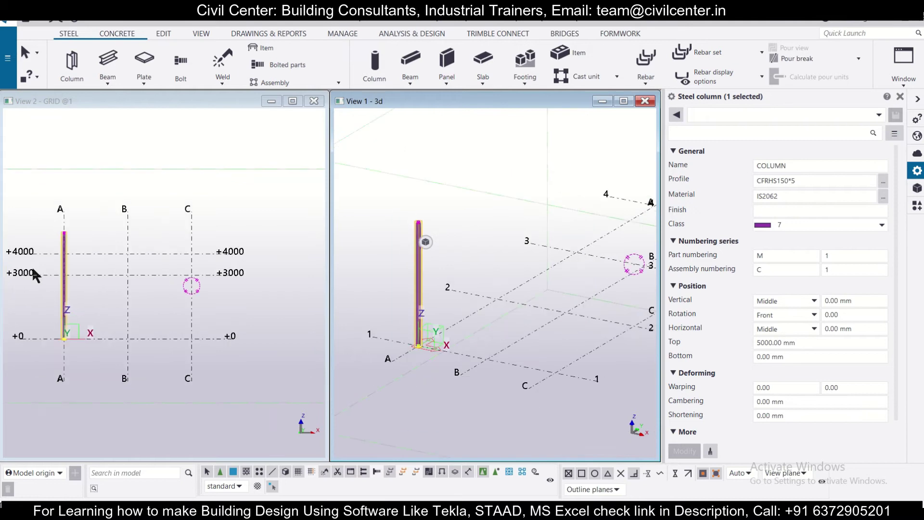
pyautogui.scroll(2, 45, 255)
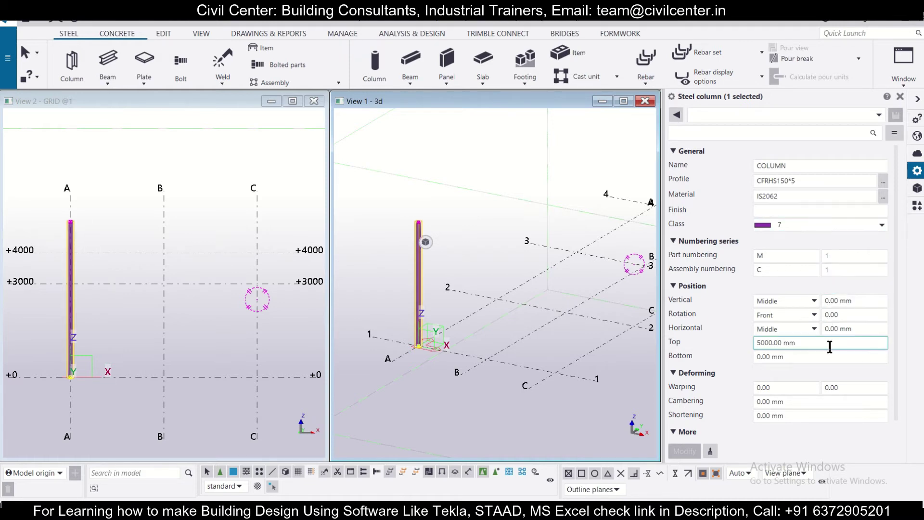
pyautogui.click(772, 343)
pyautogui.press('Left')
pyautogui.press('Left')
pyautogui.press('Left')
pyautogui.press('BackSpace')
pyautogui.write('3')
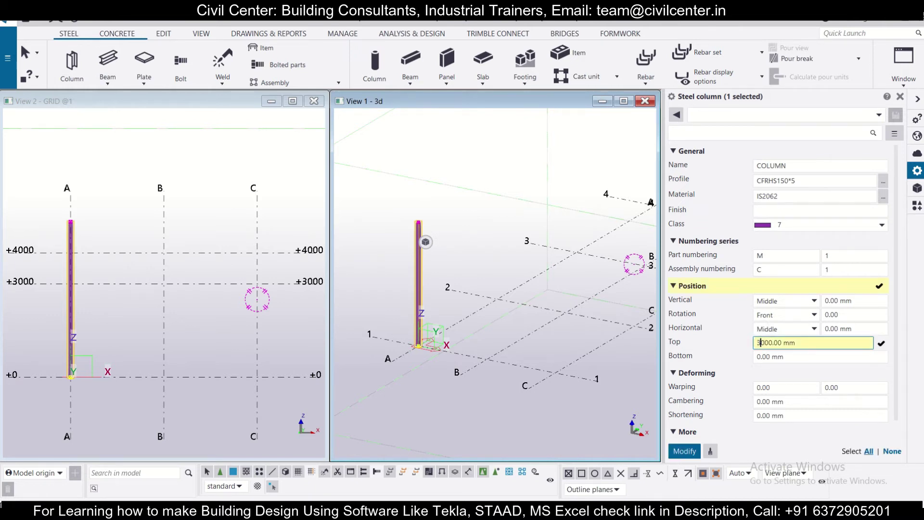
pyautogui.click(684, 451)
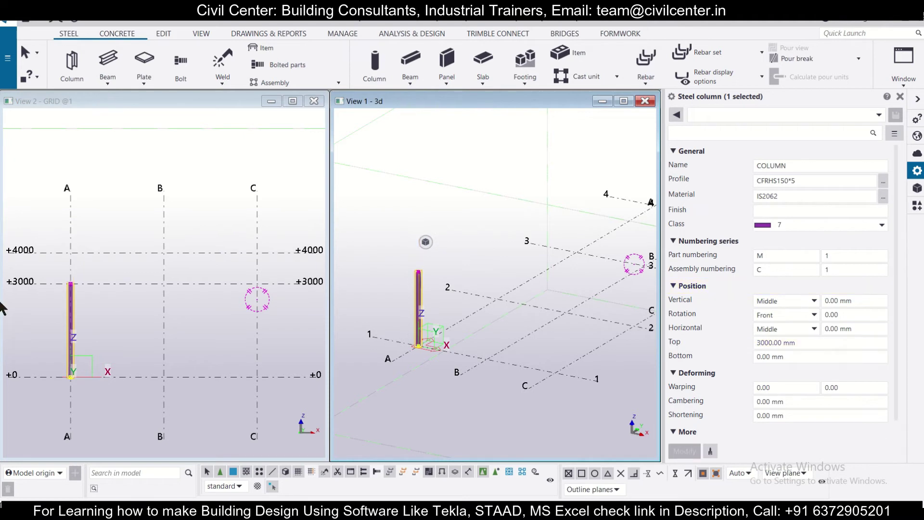
# Step: Place further CFRHS150*5 columns with a 3000 mm top level at grid intersections C/1, C/2, A/2, A/3 and C/3
pyautogui.scroll(2, 68, 279)
pyautogui.scroll(-2, 77, 296)
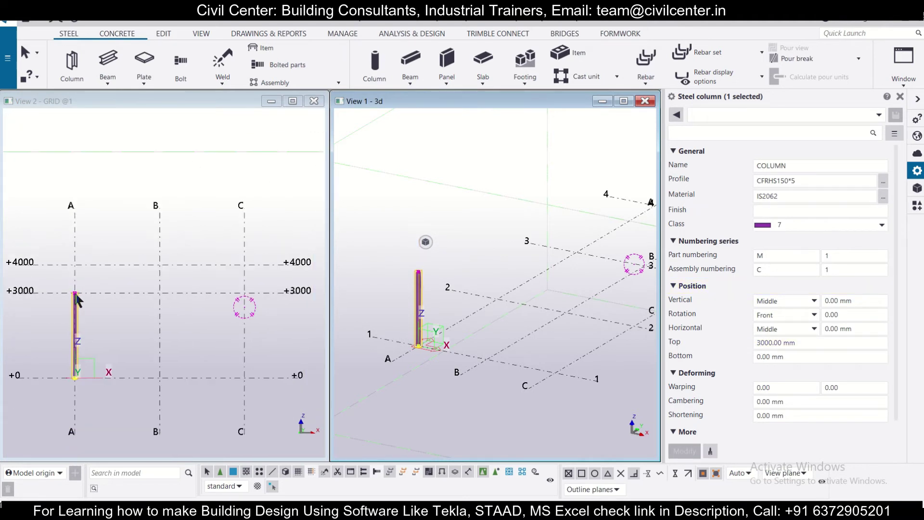
pyautogui.scroll(1, 93, 368)
pyautogui.scroll(-2, 94, 356)
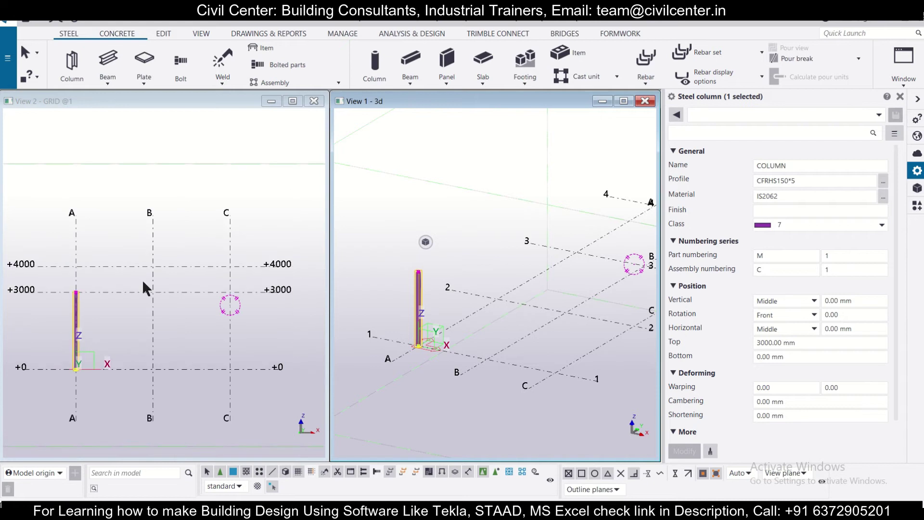
pyautogui.click(79, 65)
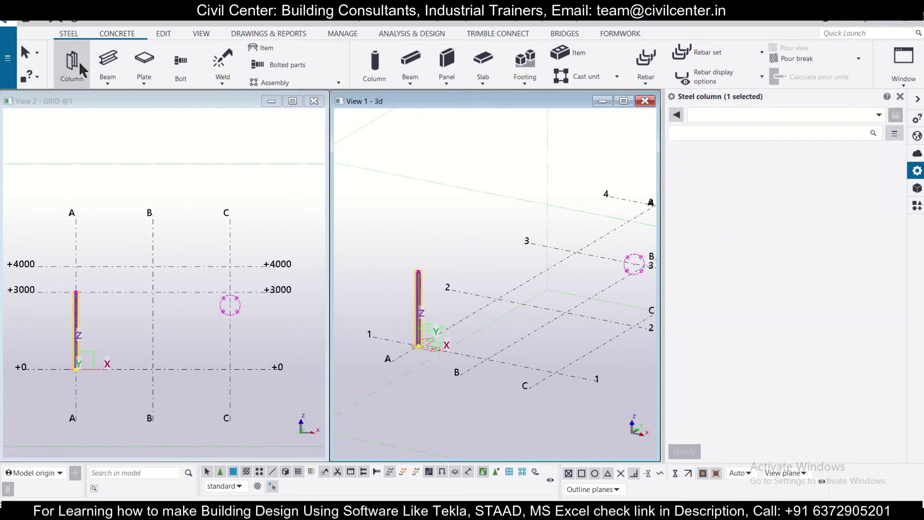
pyautogui.click(554, 372)
pyautogui.moveTo(604, 332); pyautogui.dragTo(533, 389, button='middle')
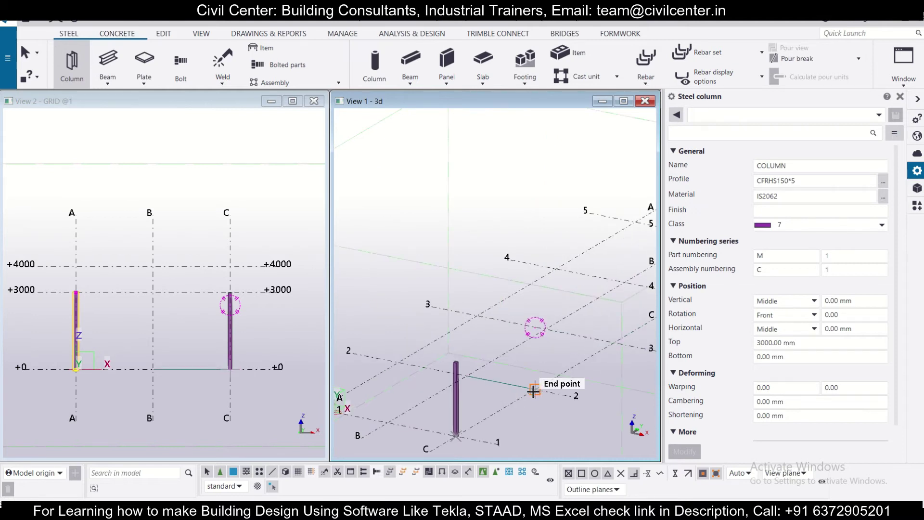
pyautogui.click(535, 390)
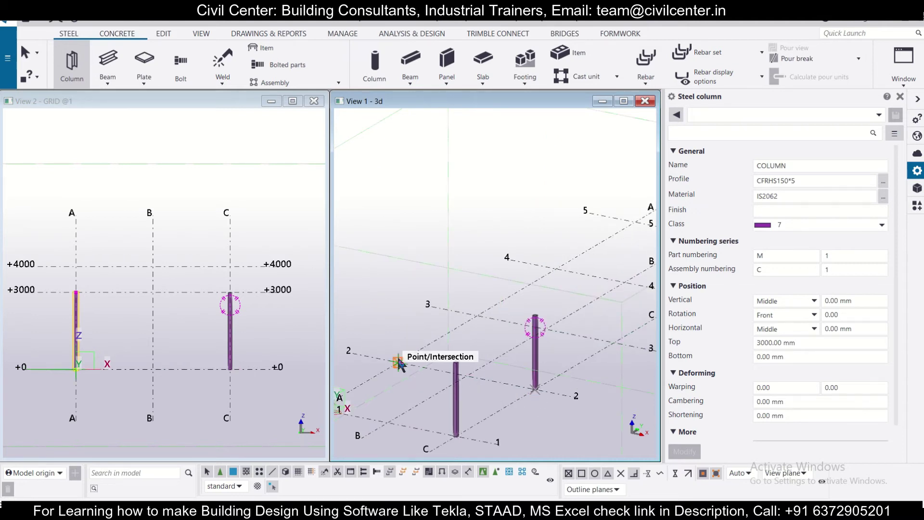
pyautogui.click(398, 362)
pyautogui.click(477, 315)
pyautogui.click(613, 342)
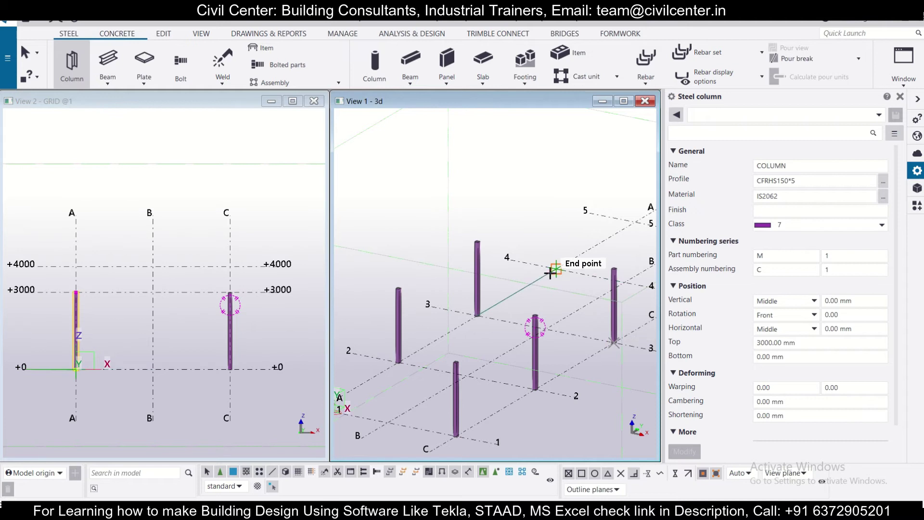
# Step: Continue placing the same columns at grid intersections A/4, C/4 and A/5 in the 3d view
pyautogui.scroll(-3, 557, 306)
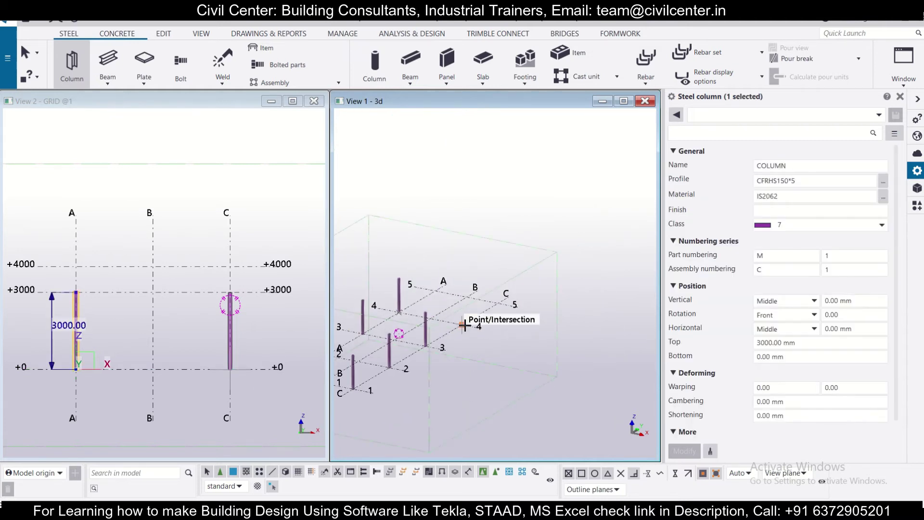
pyautogui.moveTo(436, 296); pyautogui.dragTo(505, 313, button='middle')
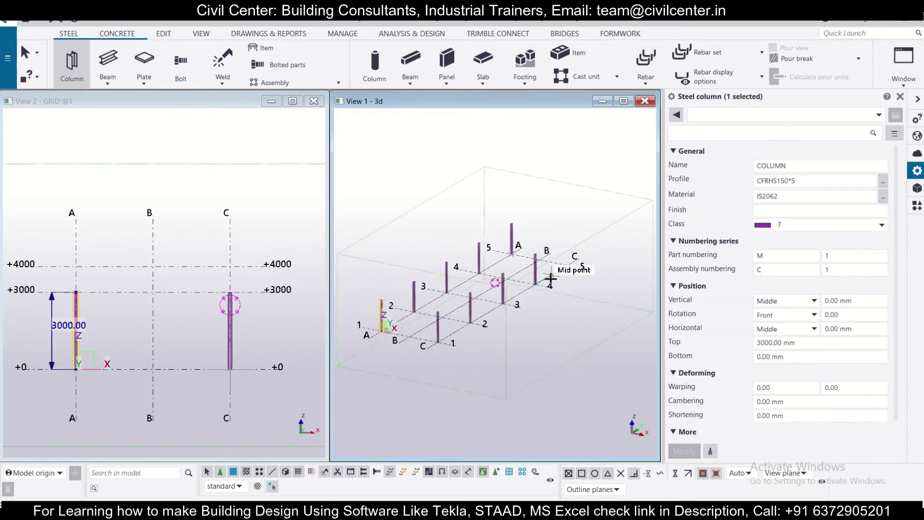
pyautogui.scroll(3, 409, 373)
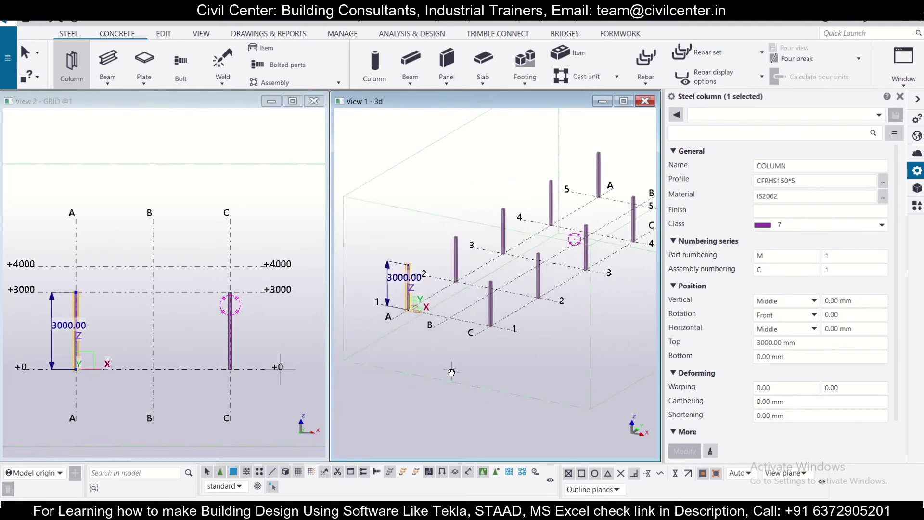
pyautogui.scroll(2, 43, 303)
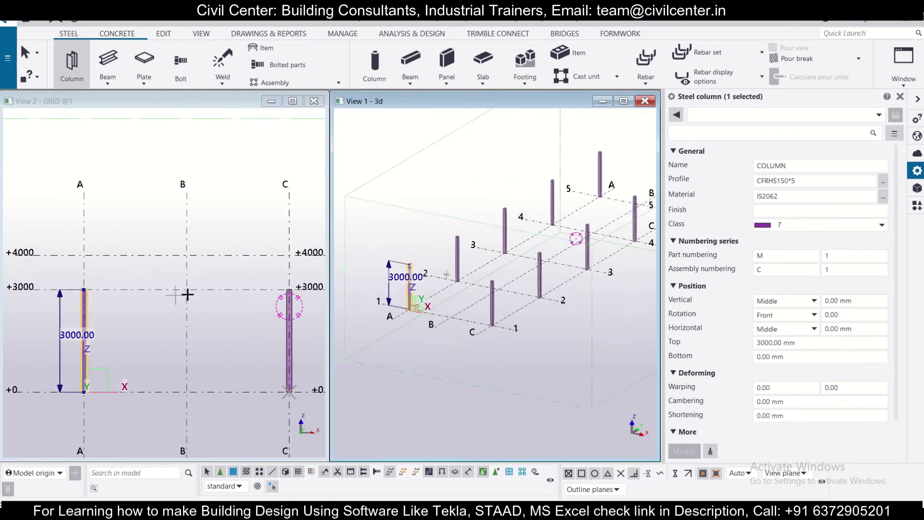
# Step: Set the steel beam profile to the rectangular hollow section CFRHS150*5 and place a beam from A to C at the +3000 level
pyautogui.click(107, 60)
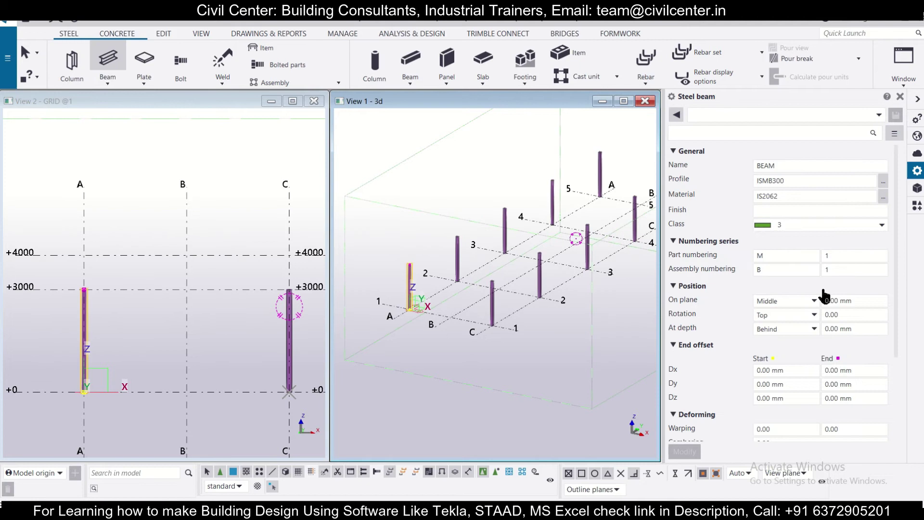
pyautogui.click(883, 185)
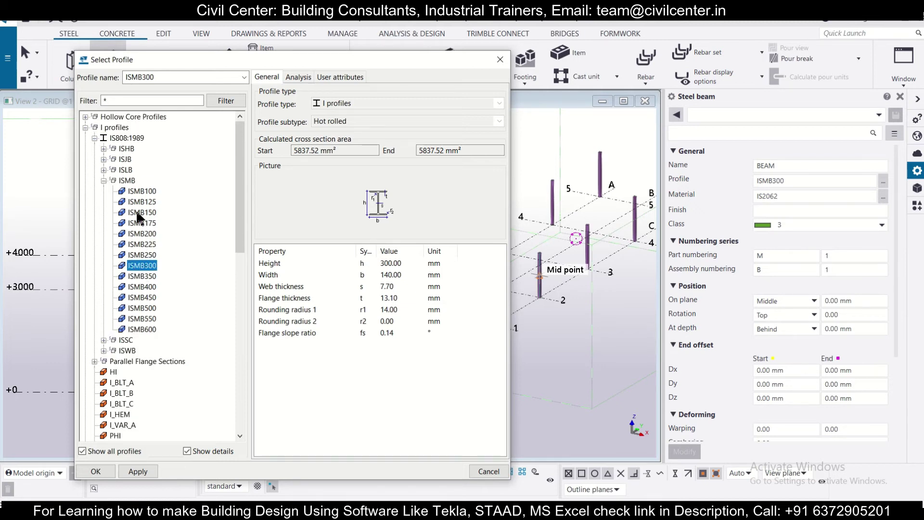
pyautogui.scroll(-7, 140, 247)
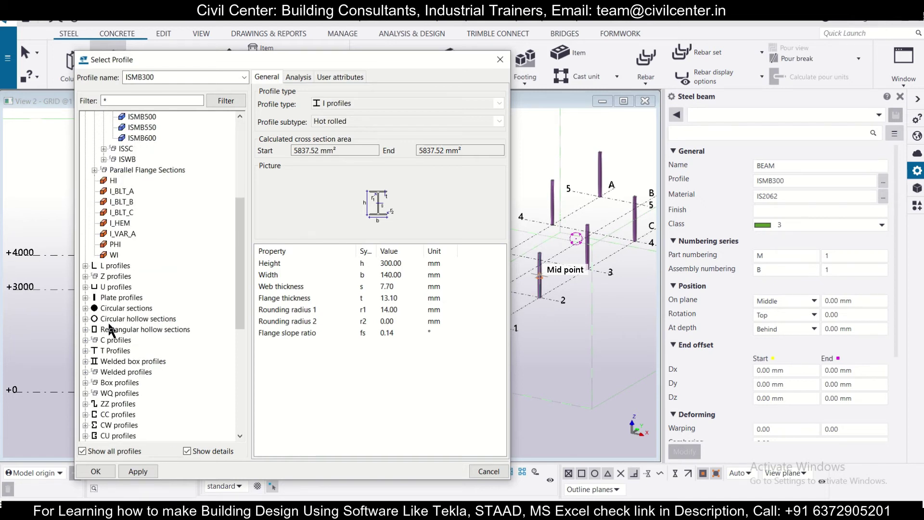
pyautogui.click(85, 297)
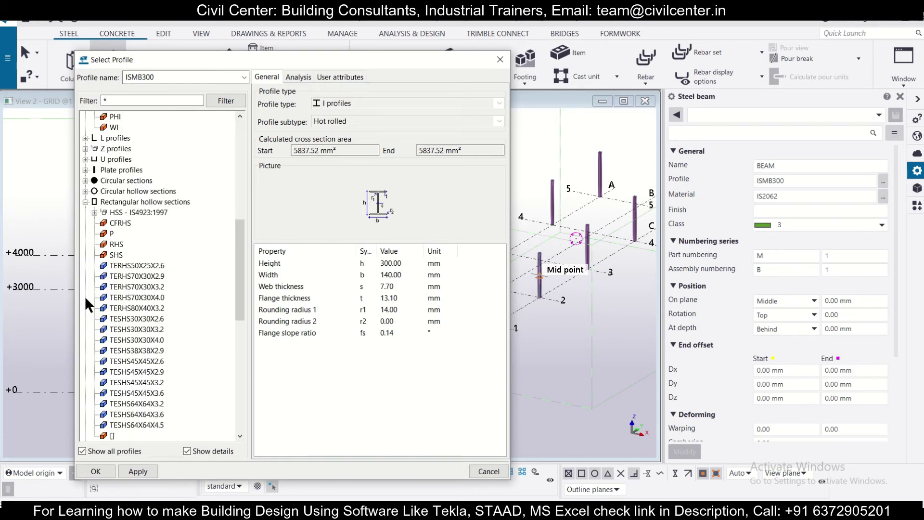
pyautogui.click(115, 223)
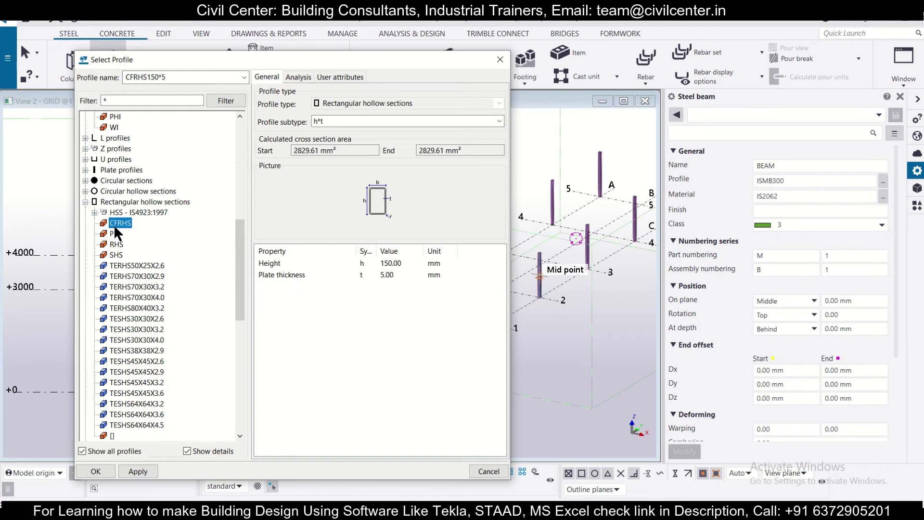
pyautogui.click(134, 471)
pyautogui.click(106, 470)
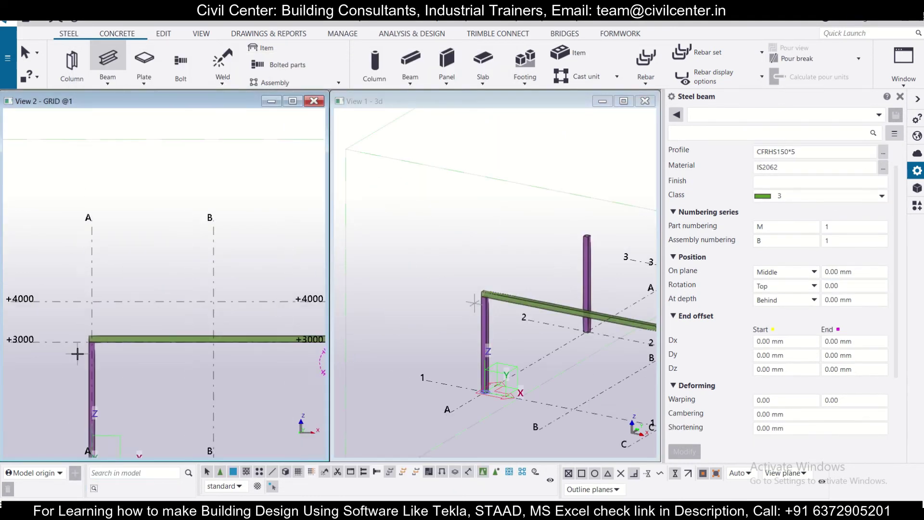
# Step: Set the steel beam's at-depth position to Behind
pyautogui.scroll(2, 84, 341)
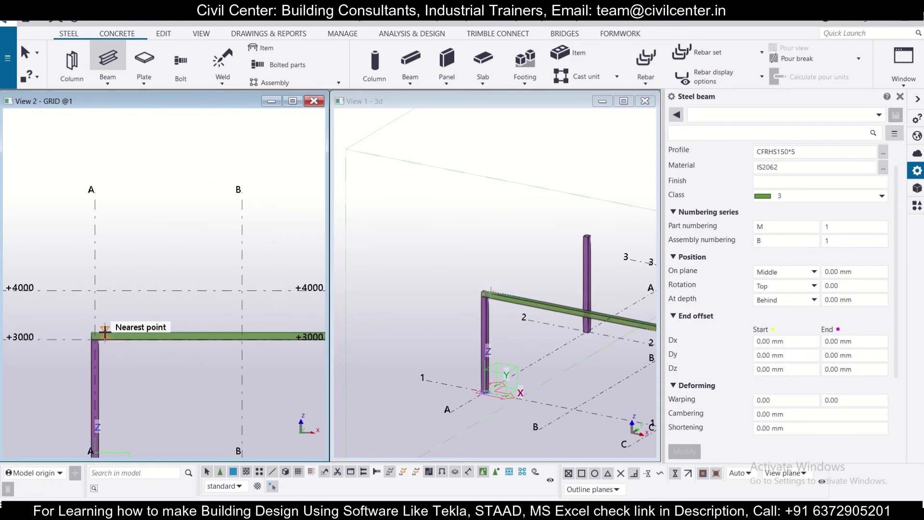
pyautogui.scroll(-2, 116, 323)
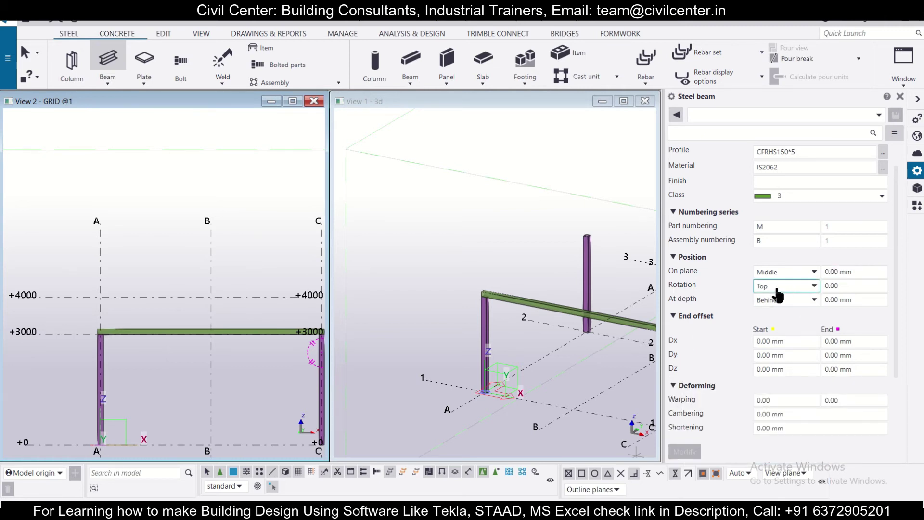
pyautogui.click(799, 304)
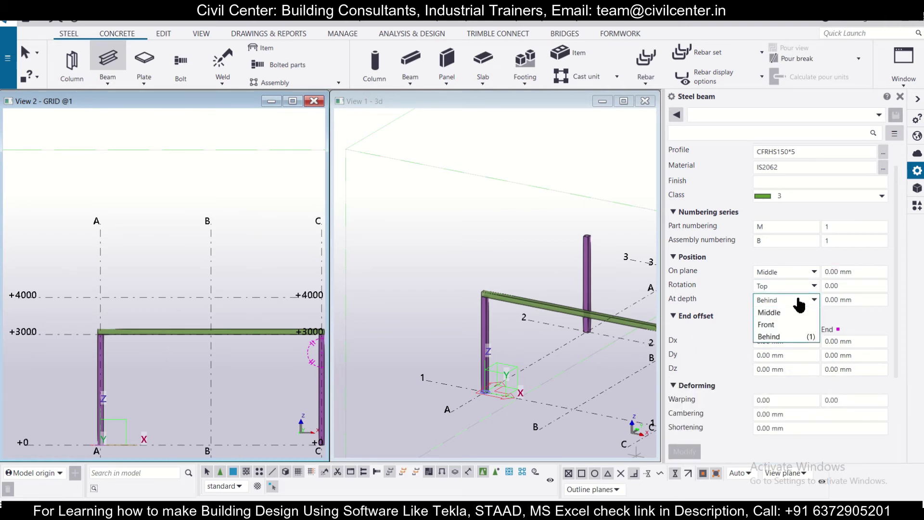
pyautogui.click(789, 336)
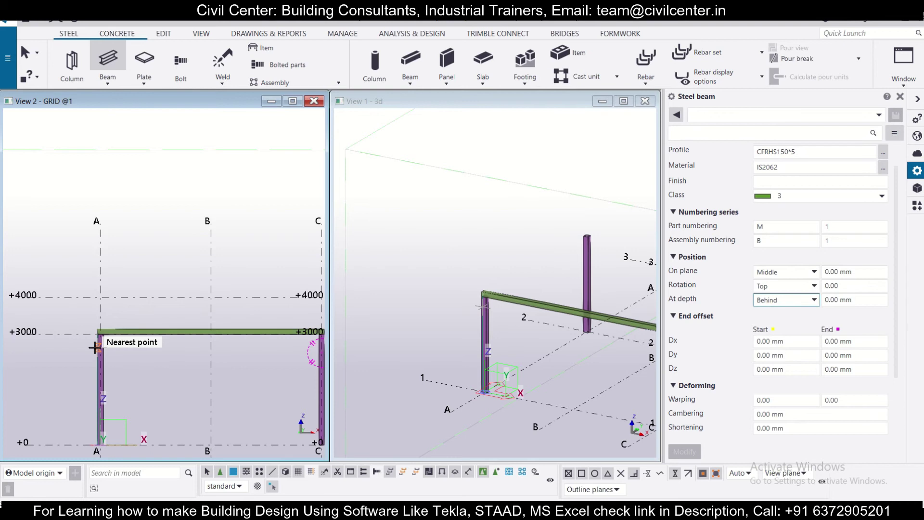
# Step: Place a sloping CFRHS150*5 beam from the horizontal beam's upper corner at A to the intersection of B and +4000
pyautogui.scroll(2, 99, 332)
pyautogui.scroll(5, 99, 312)
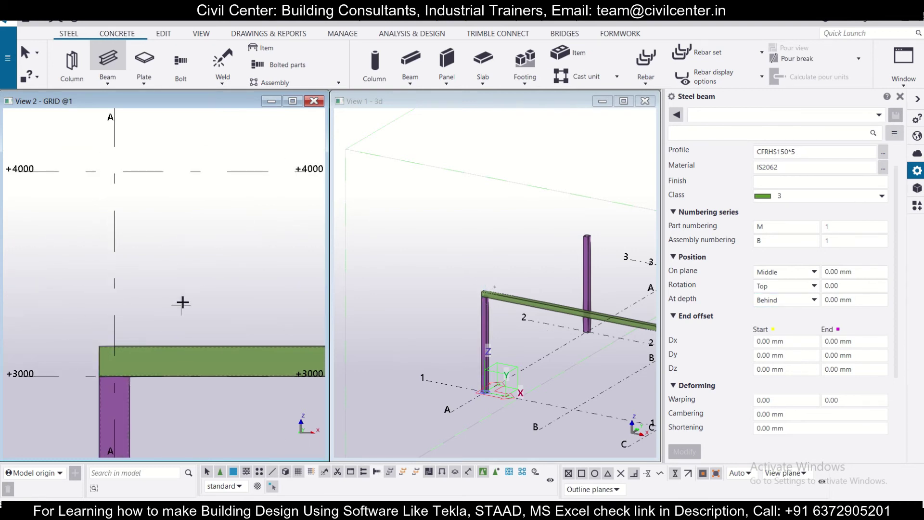
pyautogui.click(102, 346)
pyautogui.scroll(-5, 214, 305)
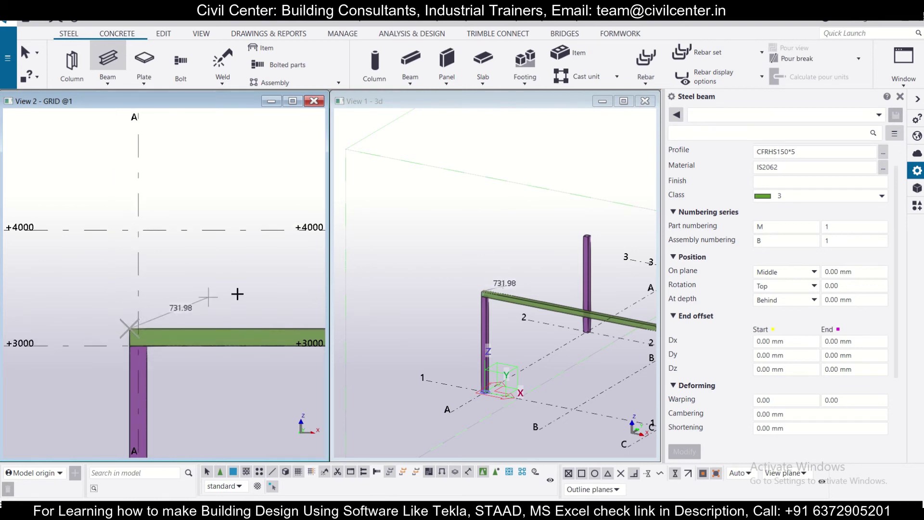
pyautogui.click(176, 263)
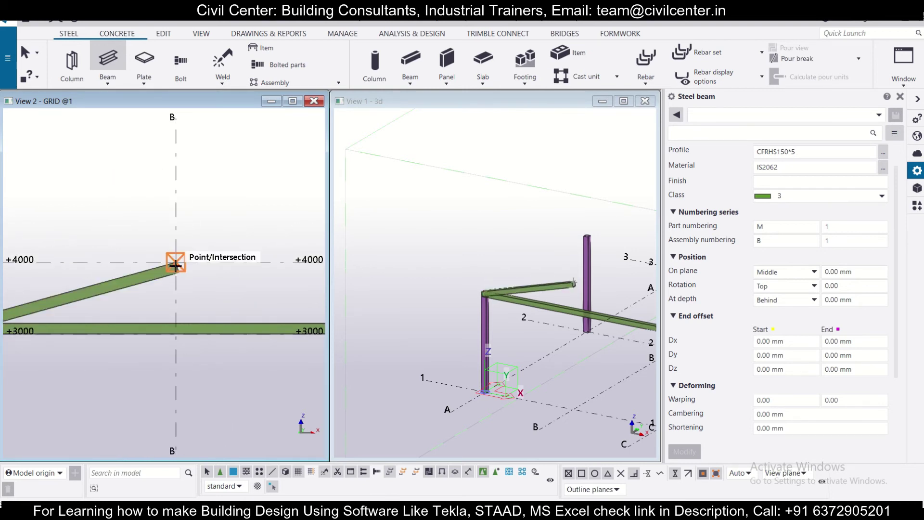
# Step: Place a second sloping beam from the intersection of B and +4000 down to the horizontal beam's upper end at C
pyautogui.click(175, 262)
pyautogui.scroll(-2, 228, 298)
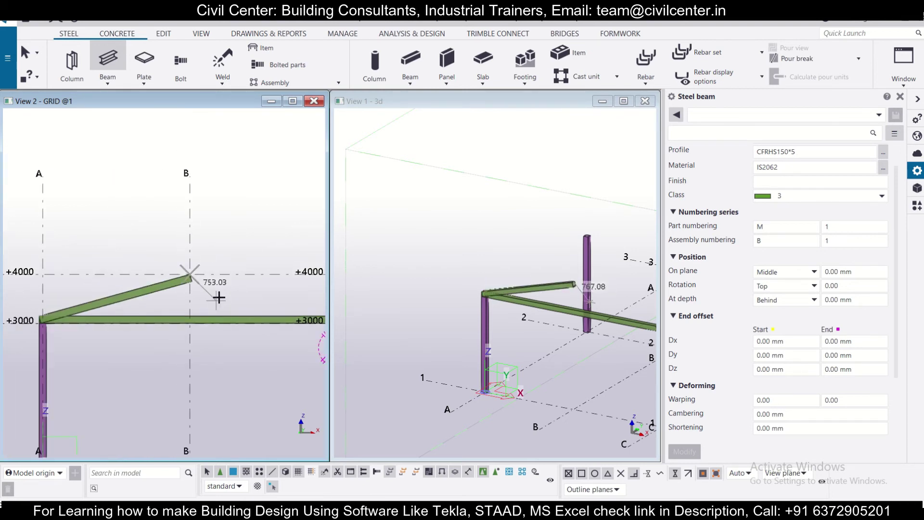
pyautogui.scroll(3, 137, 270)
pyautogui.scroll(-1, 176, 294)
pyautogui.click(176, 298)
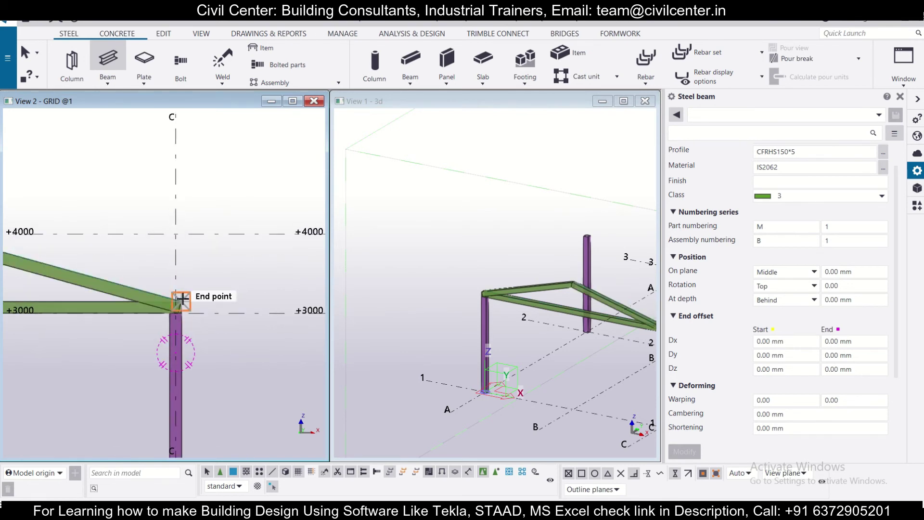
# Step: Line cut the sloping beam's end at column A along the horizontal beam's top face, removing the part below
pyautogui.scroll(-2, 254, 279)
pyautogui.scroll(-1, 233, 283)
pyautogui.moveTo(38, 303); pyautogui.dragTo(182, 305, button='middle')
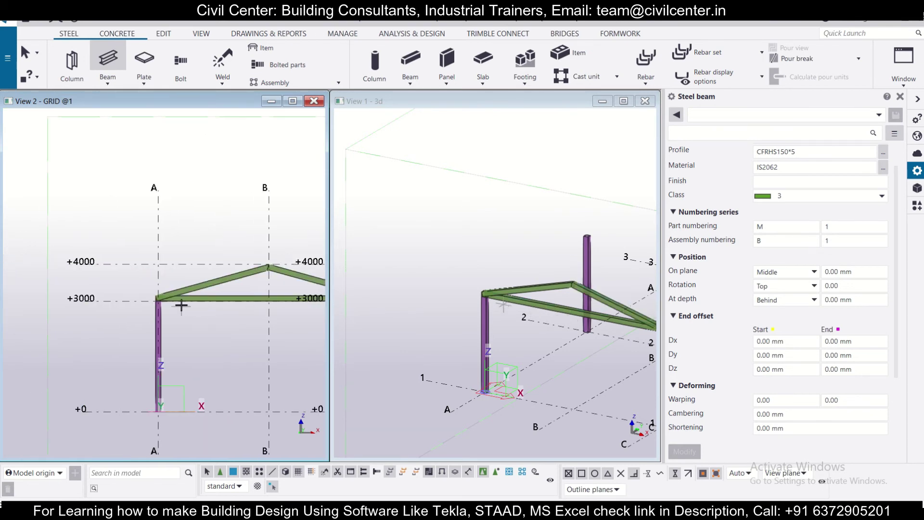
pyautogui.scroll(1, 181, 305)
pyautogui.scroll(1, 181, 289)
pyautogui.scroll(5, 486, 289)
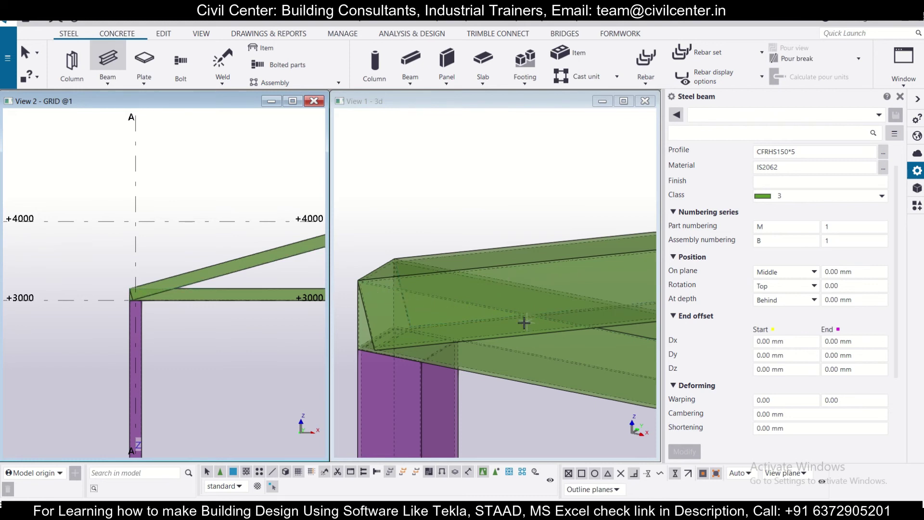
pyautogui.scroll(1, 127, 269)
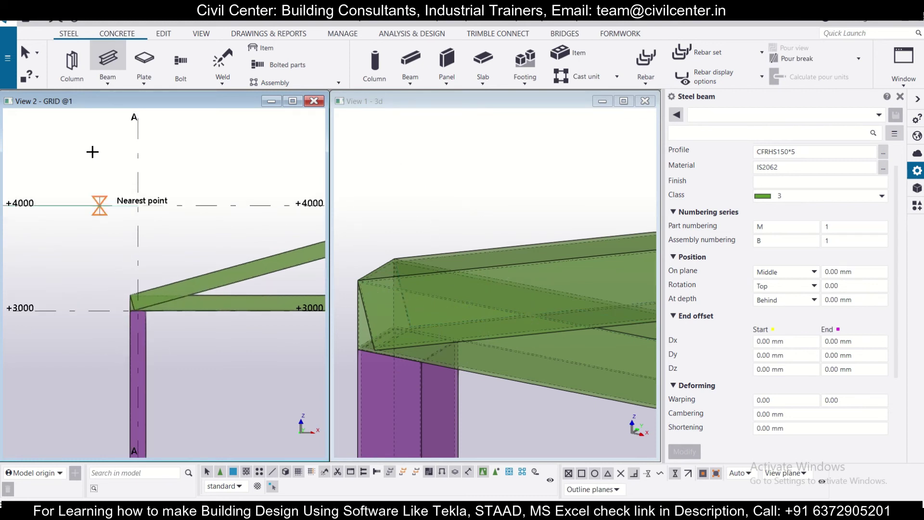
pyautogui.click(162, 36)
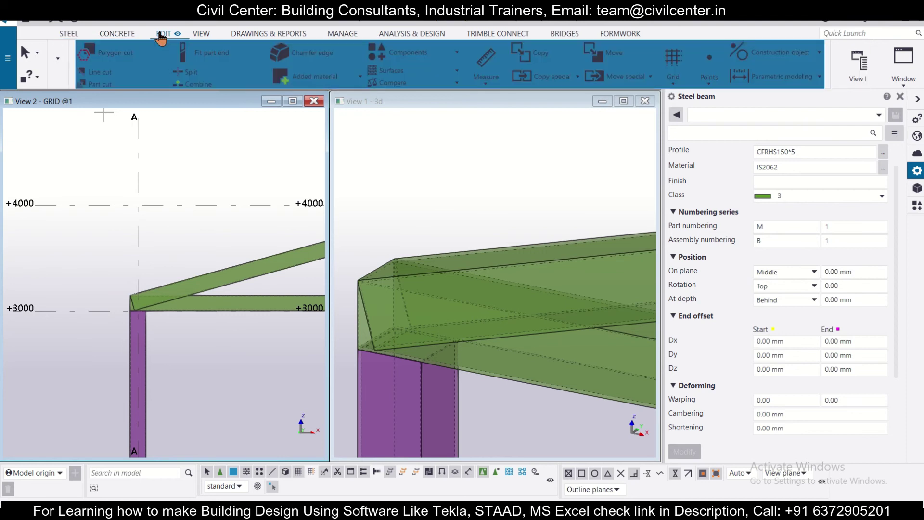
pyautogui.click(79, 71)
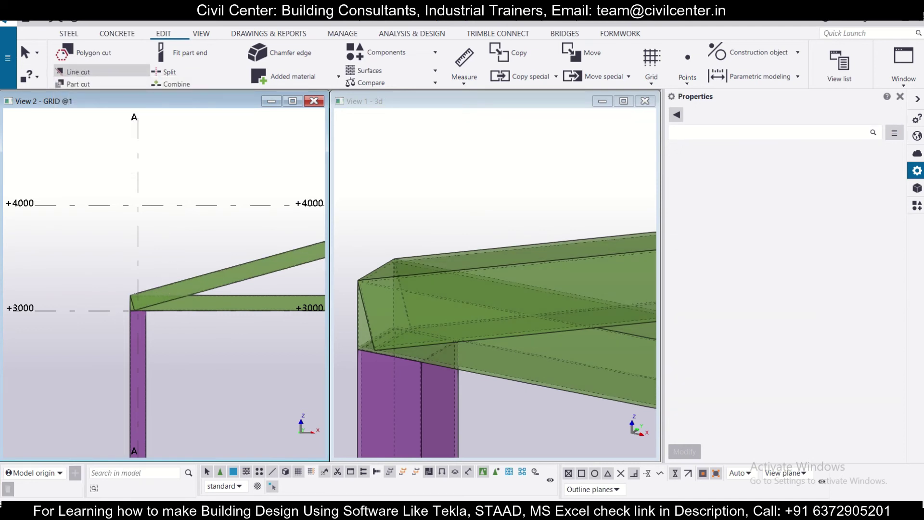
pyautogui.click(225, 268)
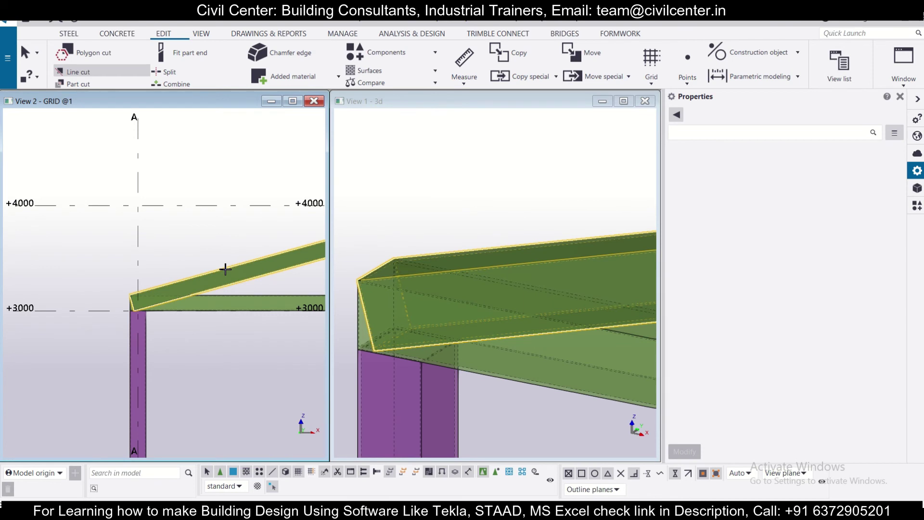
pyautogui.click(266, 294)
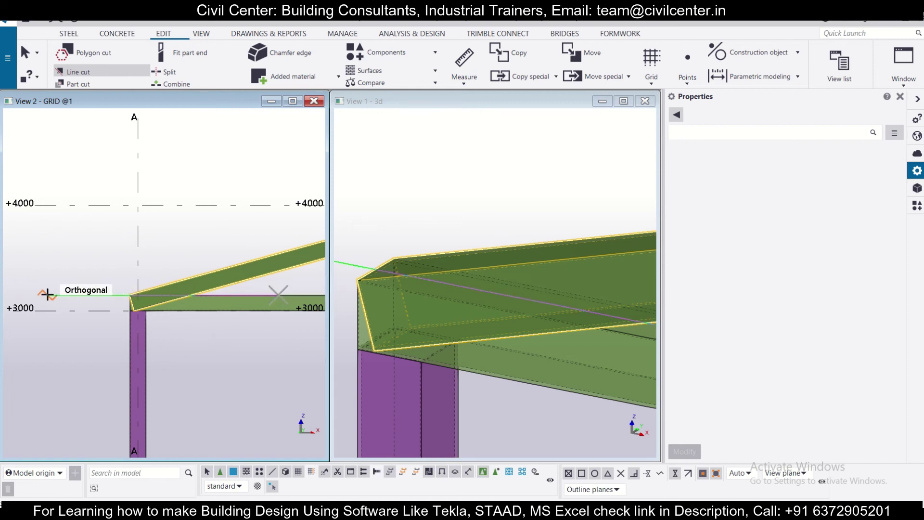
pyautogui.click(48, 295)
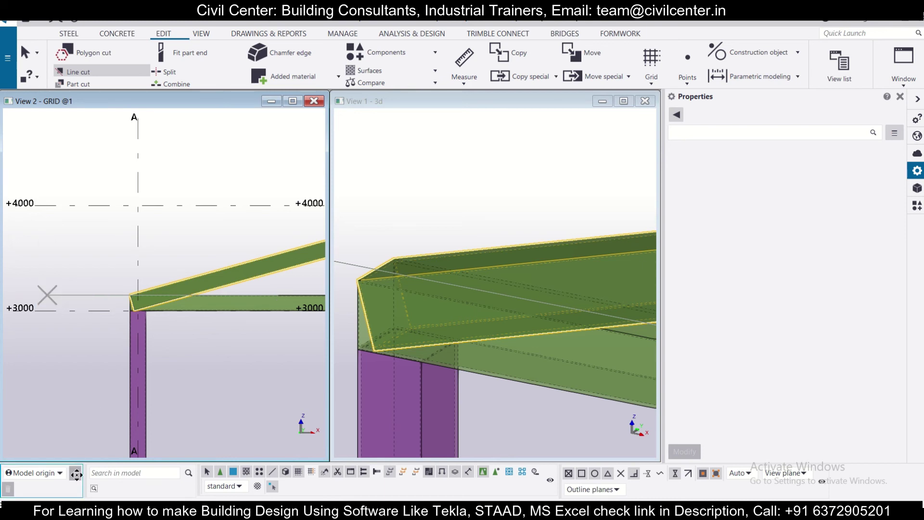
pyautogui.click(141, 308)
# Step: Line cut the A-side sloping beam vertically along grid line B at the ridge, removing its overlap beyond the line
pyautogui.scroll(-4, 78, 316)
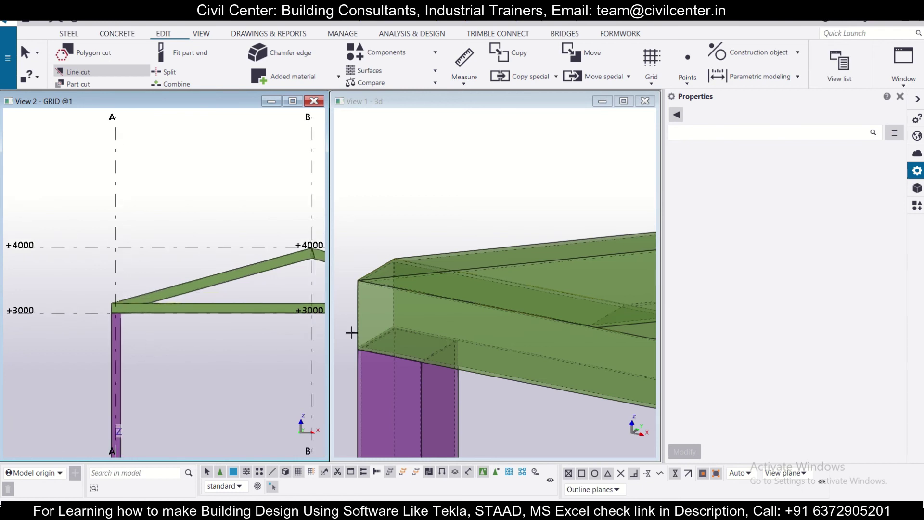
pyautogui.scroll(-1, 394, 305)
pyautogui.scroll(-3, 393, 306)
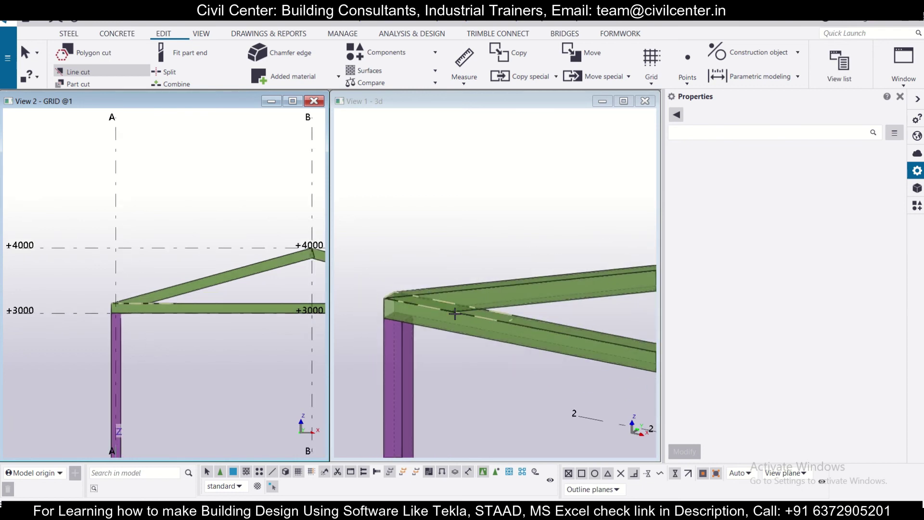
pyautogui.scroll(-2, 231, 330)
pyautogui.scroll(5, 287, 272)
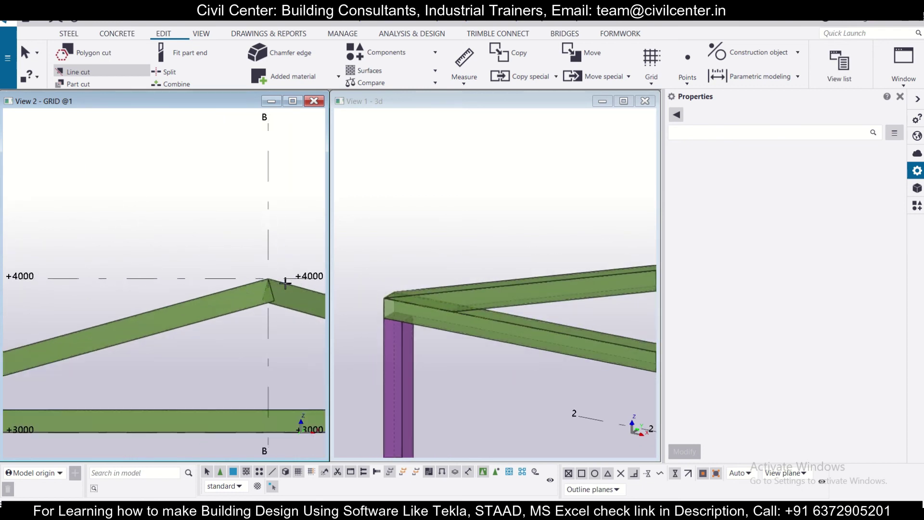
pyautogui.scroll(2, 288, 273)
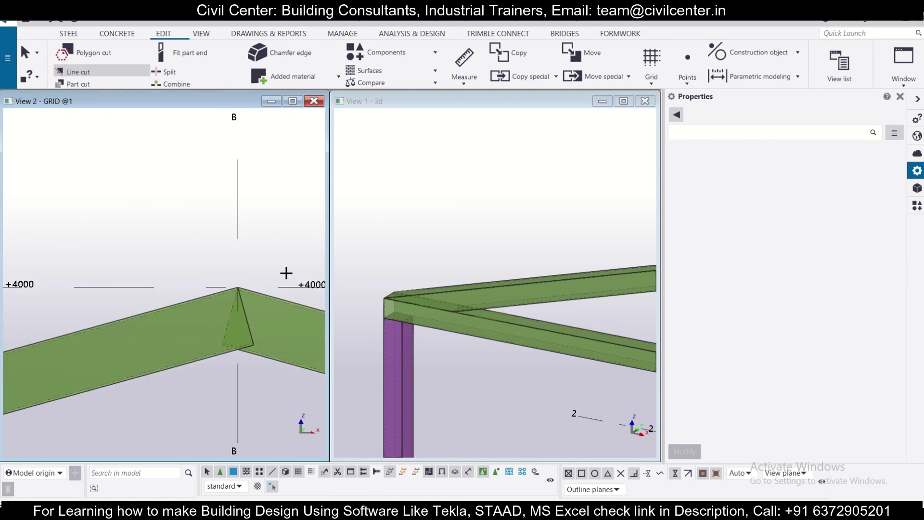
pyautogui.click(194, 302)
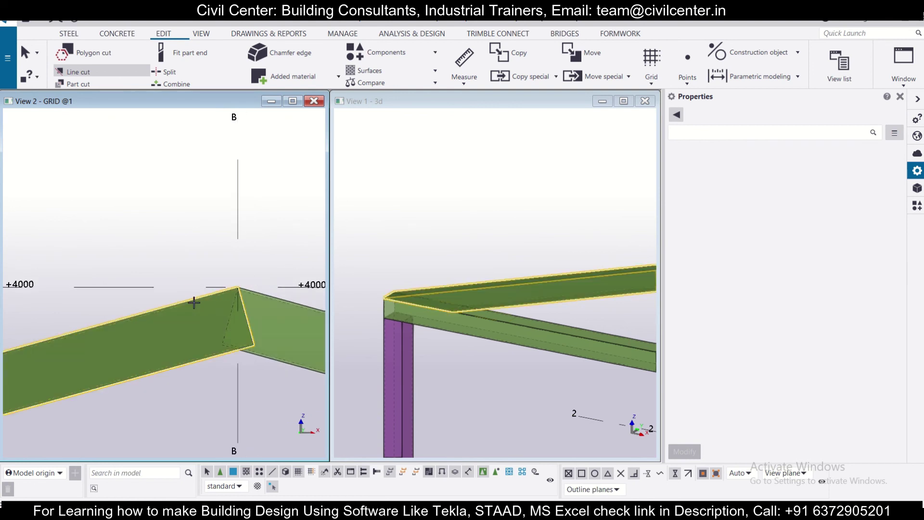
pyautogui.click(237, 232)
pyautogui.click(237, 417)
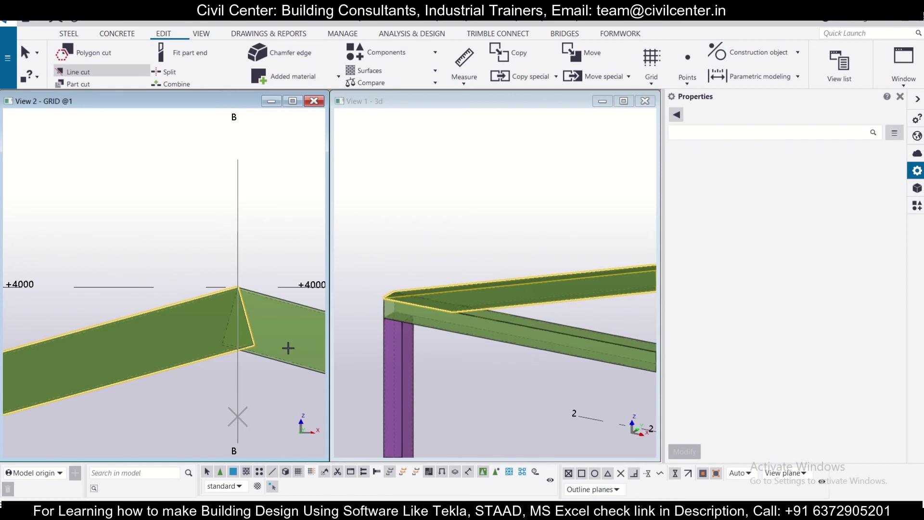
pyautogui.click(250, 342)
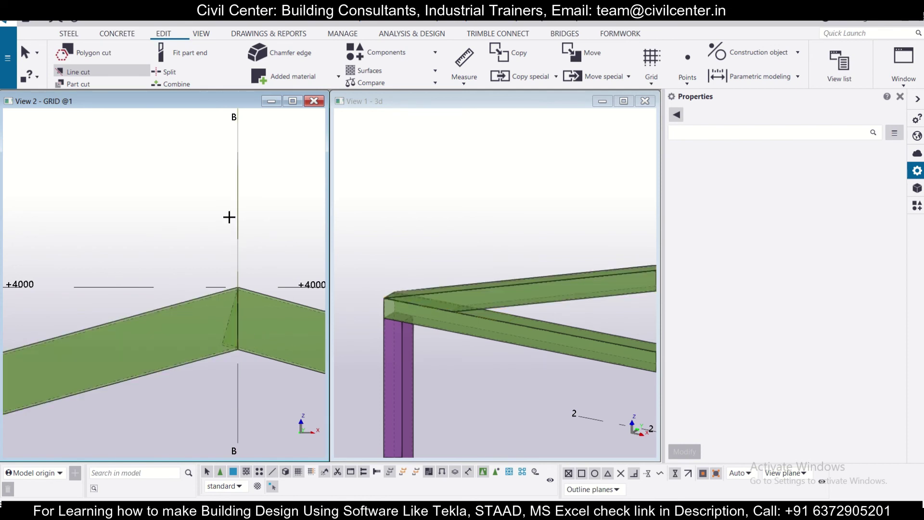
# Step: Line cut the C-side sloping beam along grid line B at the ridge, removing the end that overlaps the A-side beam
pyautogui.click(264, 306)
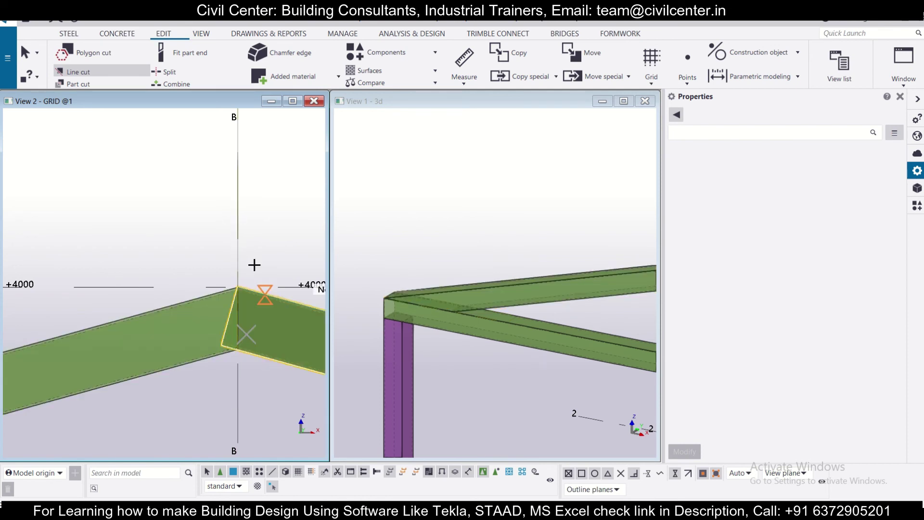
pyautogui.click(237, 227)
pyautogui.click(237, 405)
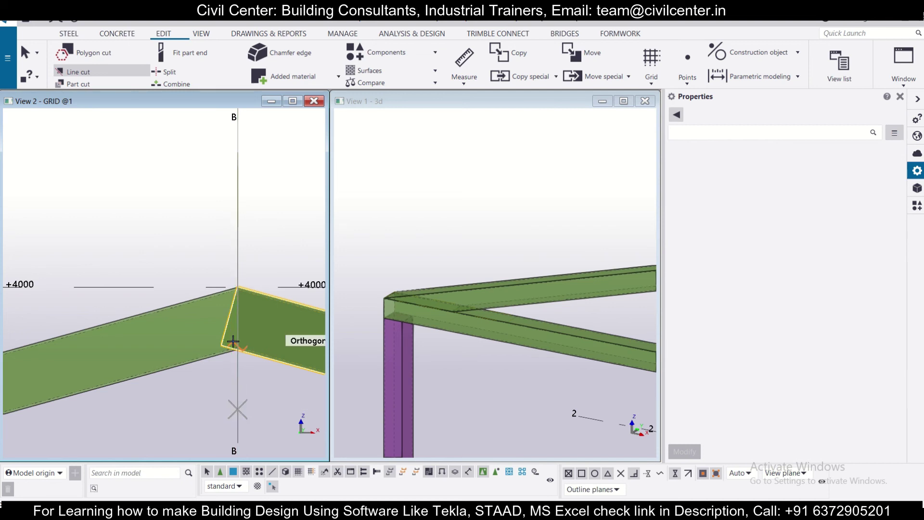
pyautogui.click(231, 333)
# Step: Examine the trimmed ridge joint in the 3d view and the sloping beam's end at grid line C
pyautogui.scroll(-3, 199, 356)
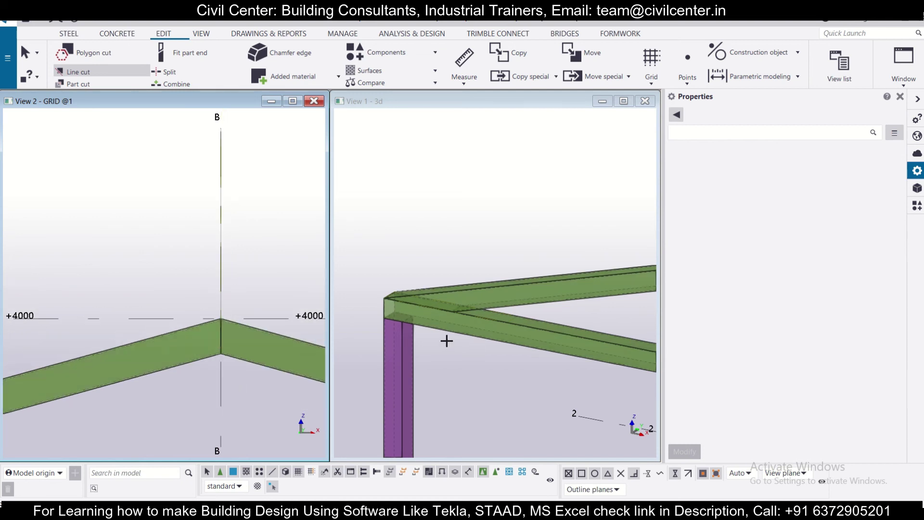
pyautogui.scroll(-3, 444, 340)
pyautogui.scroll(3, 472, 355)
pyautogui.scroll(-5, 472, 354)
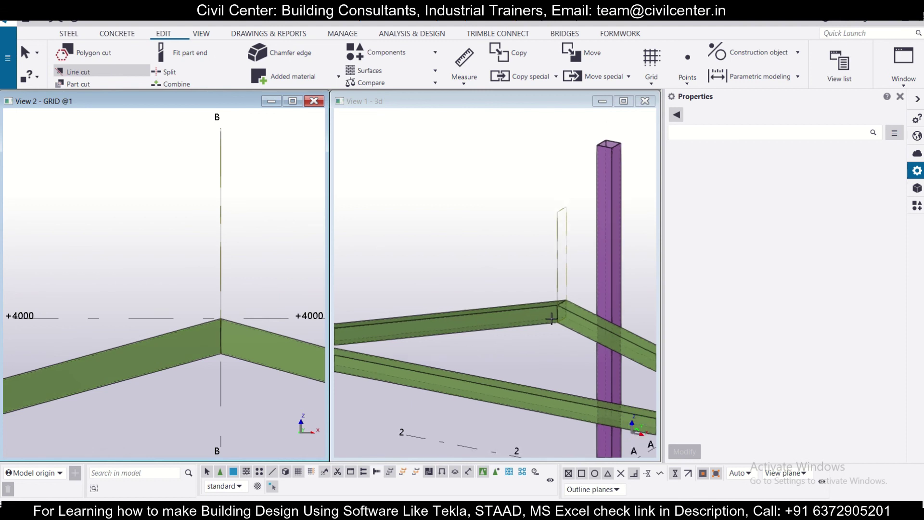
pyautogui.scroll(-2, 164, 361)
pyautogui.scroll(-2, 164, 360)
pyautogui.moveTo(210, 375); pyautogui.dragTo(161, 330, button='middle')
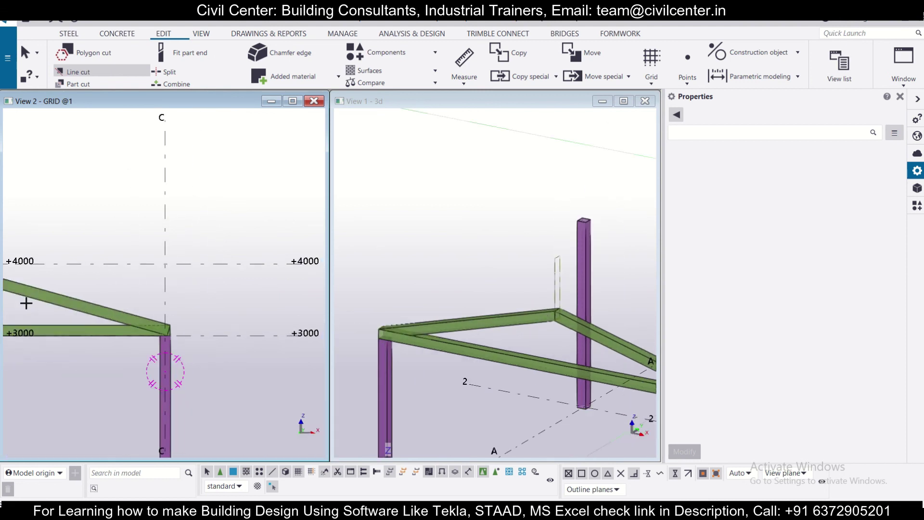
# Step: Line cut the sloping beam's end at column C along the horizontal beam's top face, removing the part below
pyautogui.scroll(3, 170, 342)
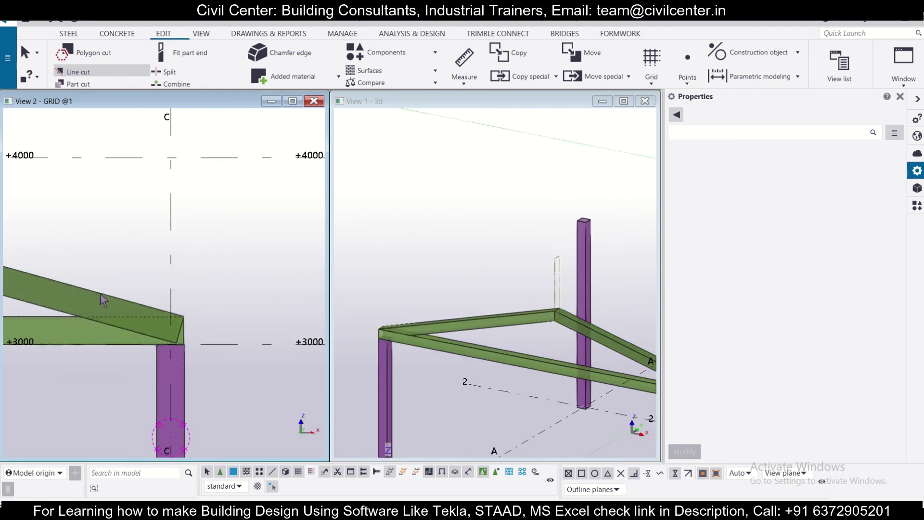
pyautogui.click(101, 294)
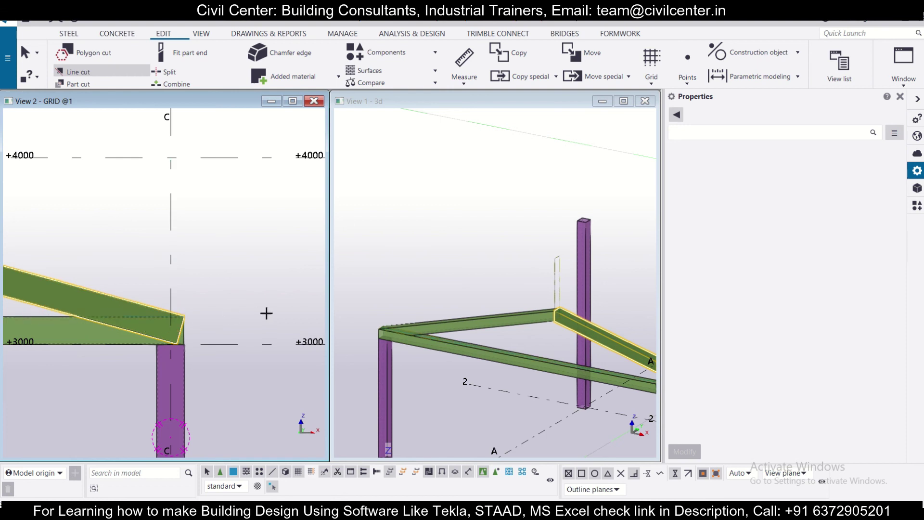
pyautogui.click(20, 316)
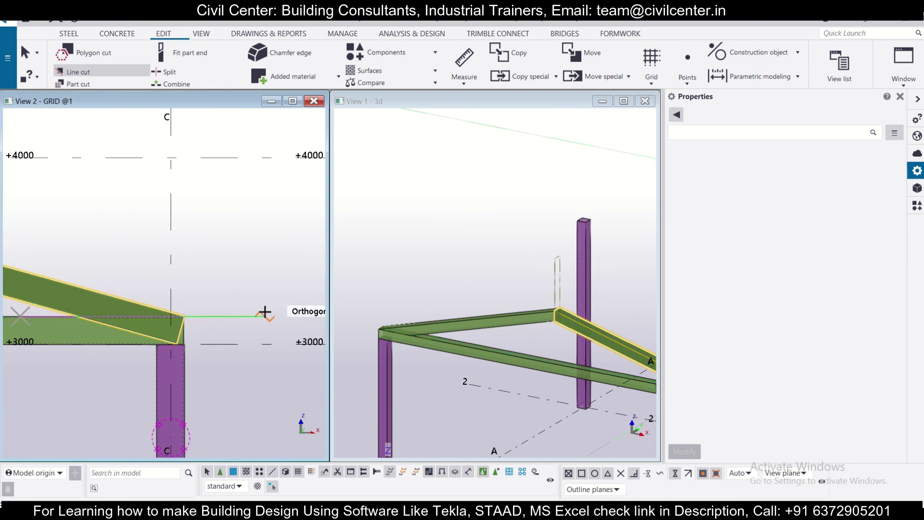
pyautogui.click(265, 312)
pyautogui.click(153, 326)
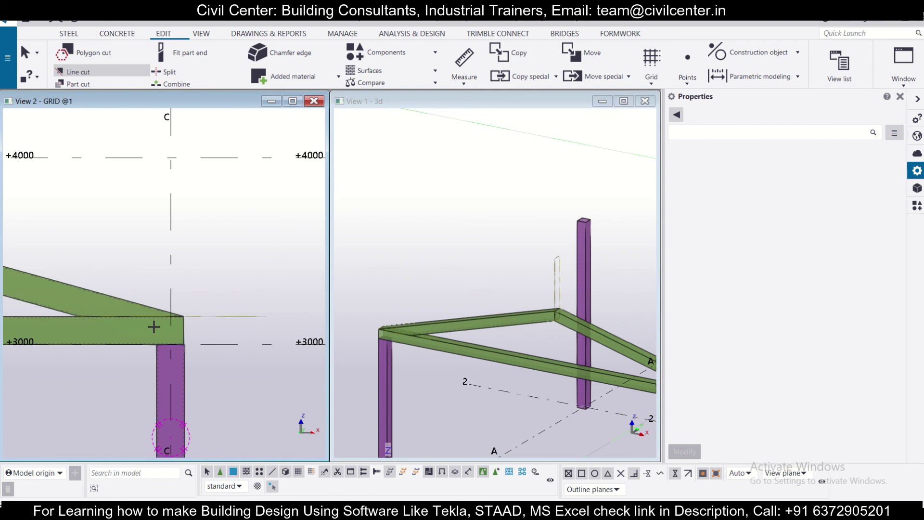
# Step: Examine the trimmed roof frame on grid line 1 and the bare columns along the other grid lines in the 3d view
pyautogui.scroll(-5, 234, 330)
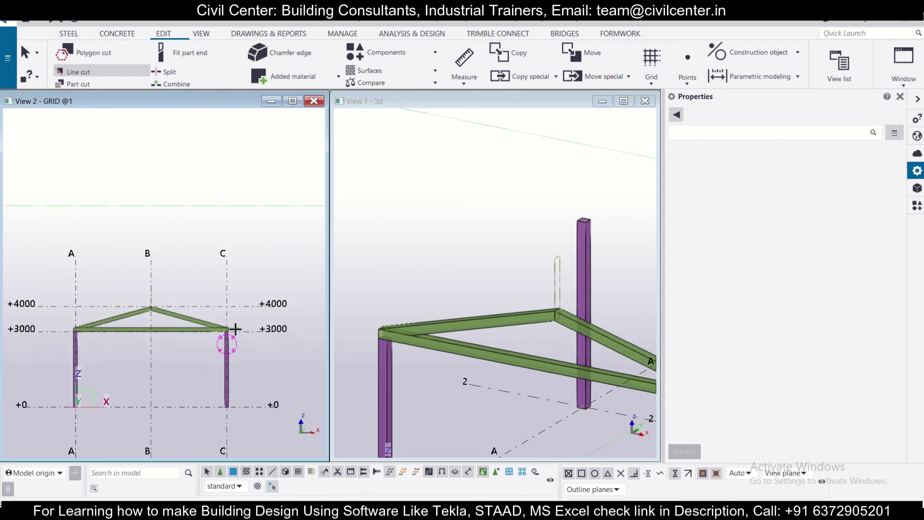
pyautogui.scroll(-8, 572, 289)
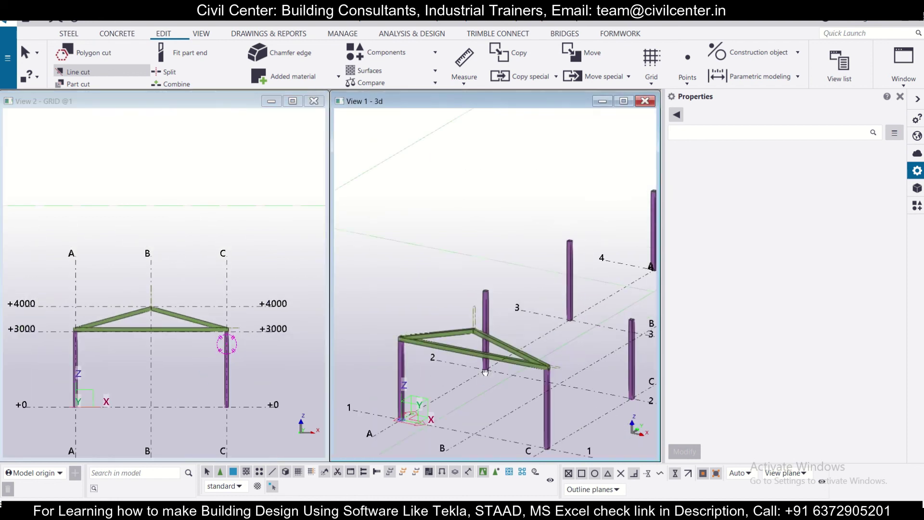
pyautogui.scroll(2, 487, 354)
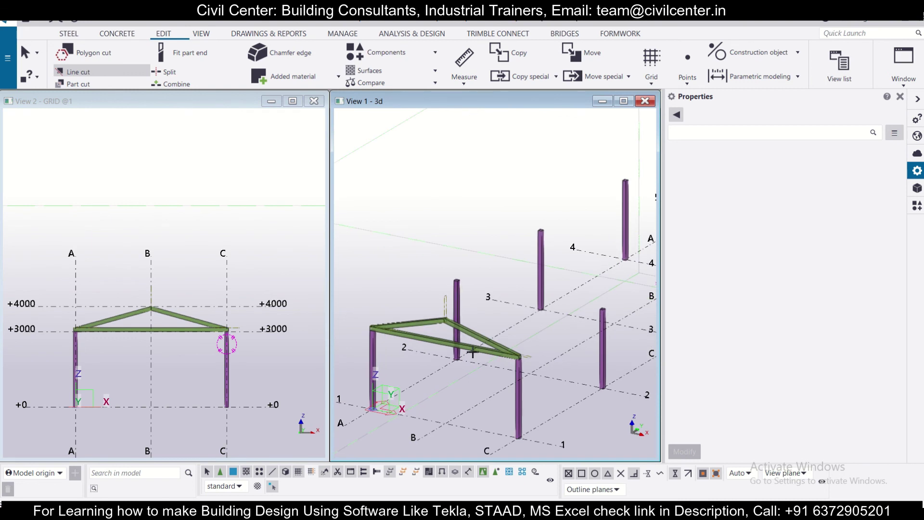
pyautogui.scroll(-3, 540, 316)
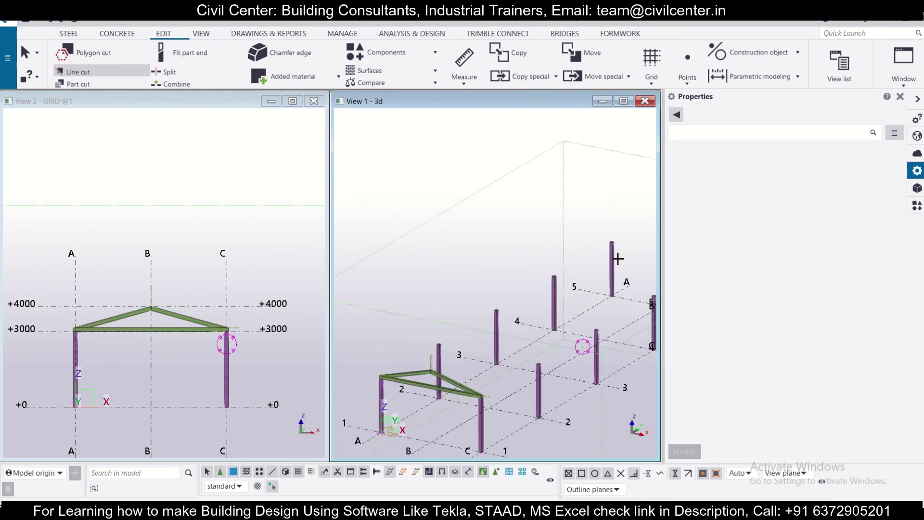
pyautogui.scroll(4, 468, 386)
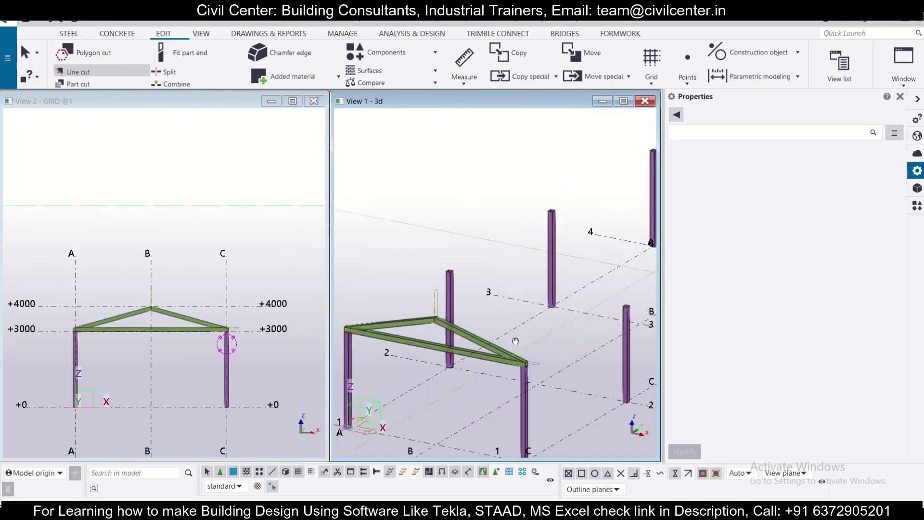
pyautogui.scroll(1, 395, 394)
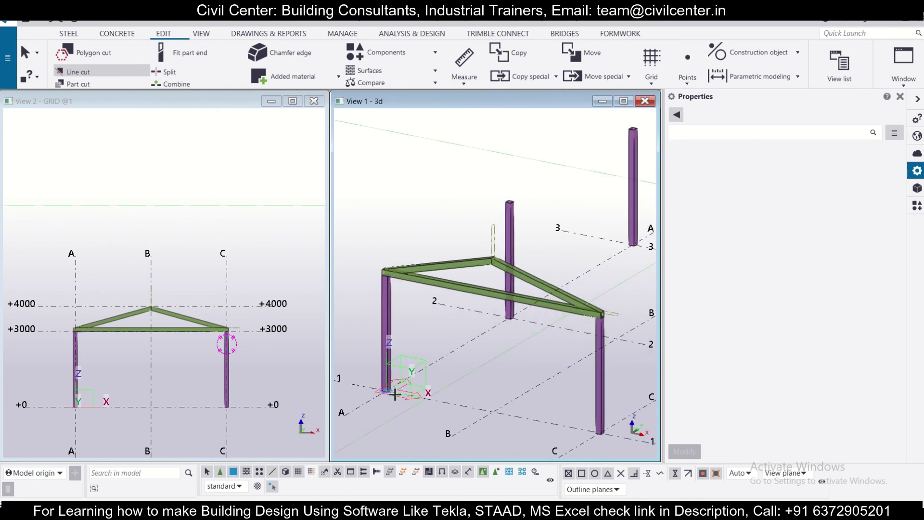
pyautogui.scroll(2, 418, 321)
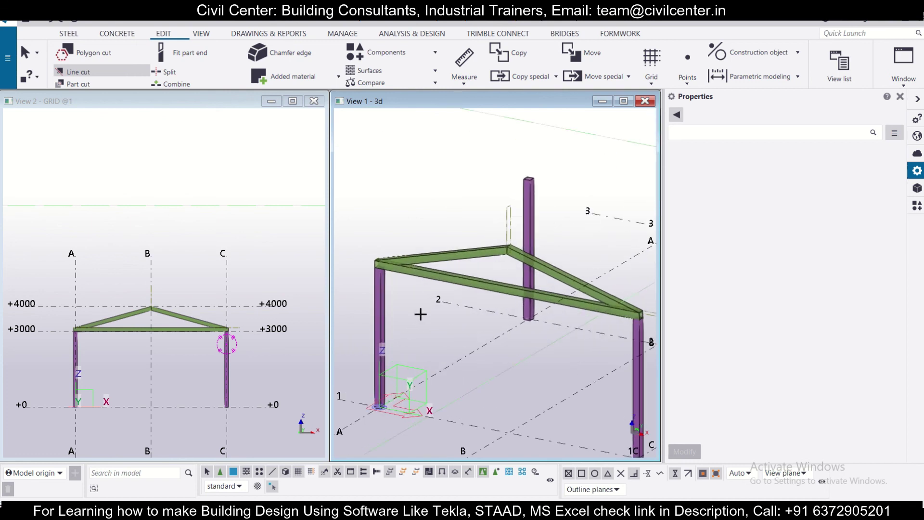
pyautogui.scroll(-2, 404, 327)
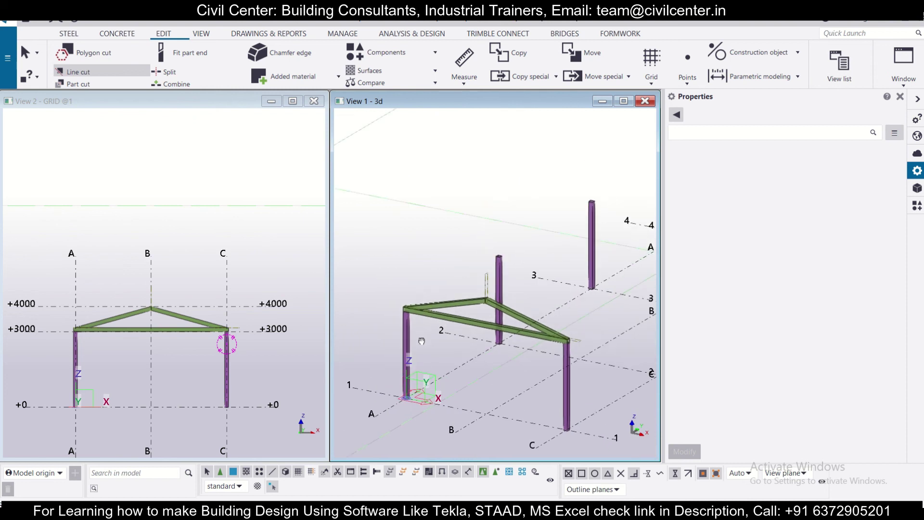